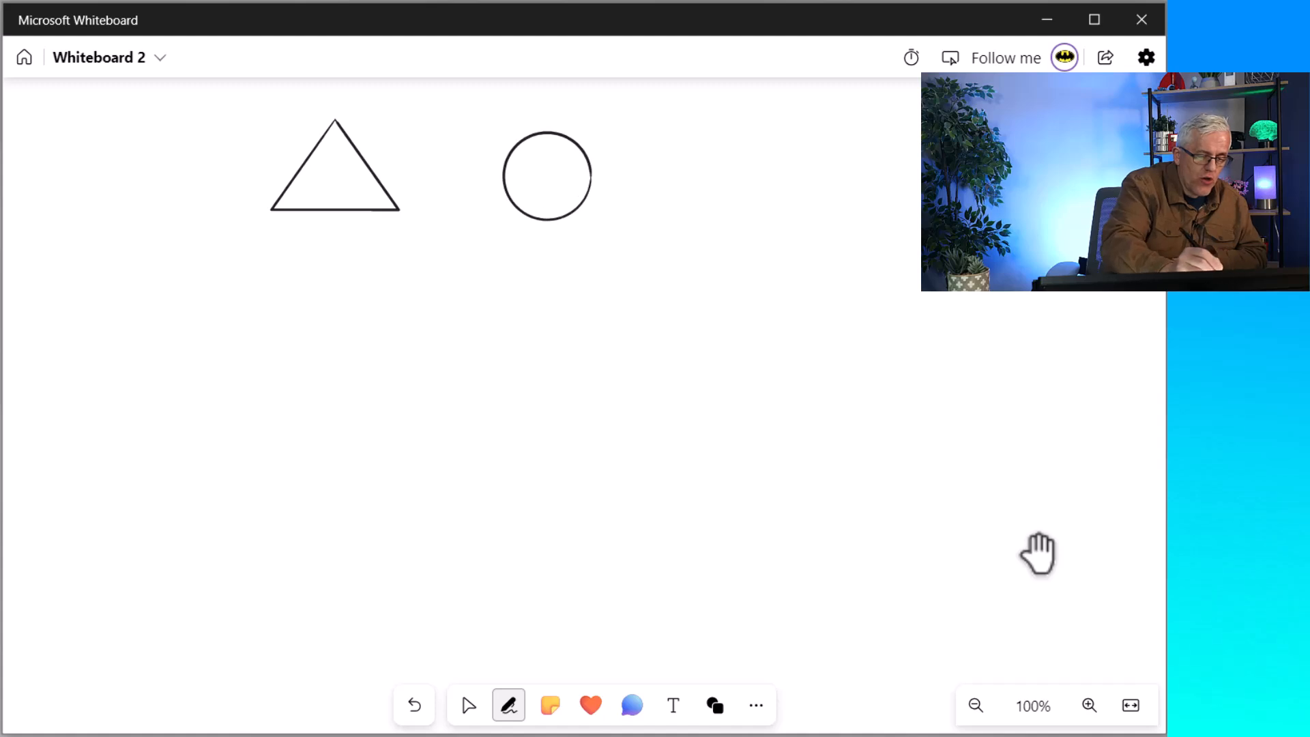
# - Draw a square in black ink beside the hand-drawn circle, level with it
pyautogui.moveTo(764, 137); pyautogui.dragTo(690, 140)
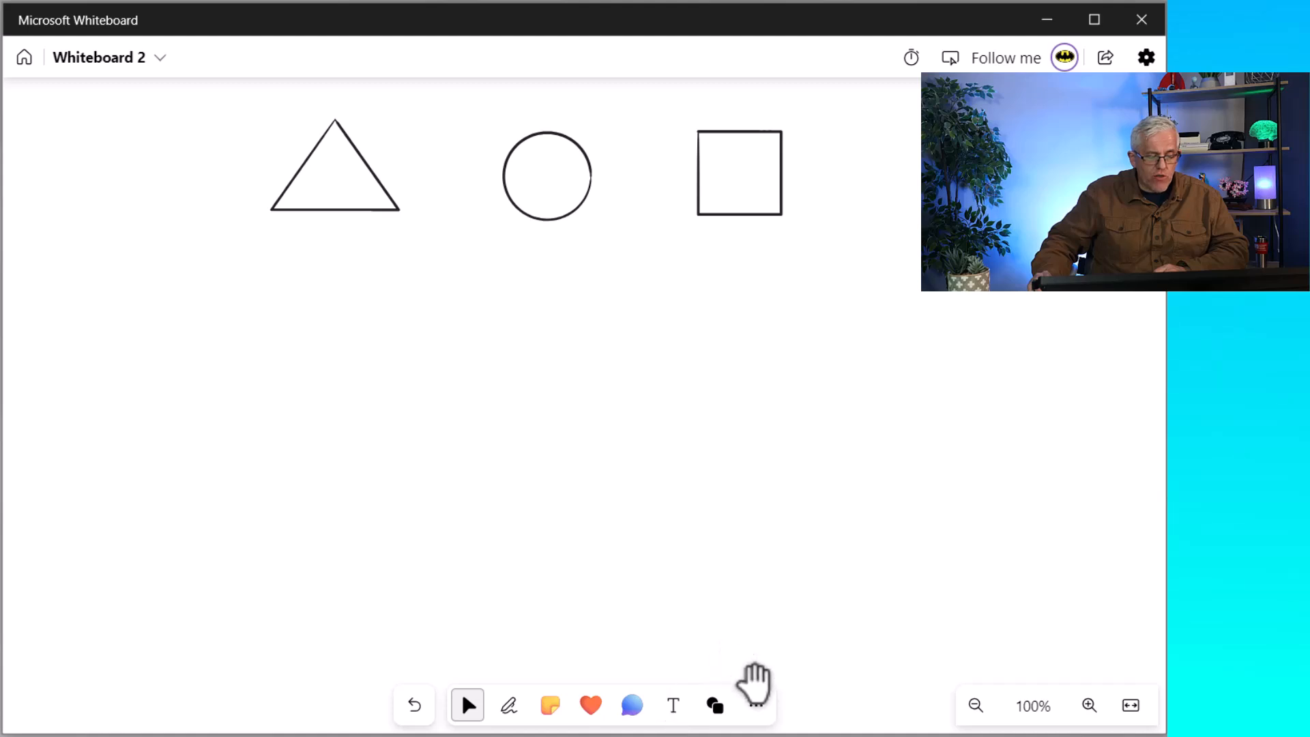
# - Insert a triangle, a circle and a small square shape below their hand-drawn counterparts
pyautogui.click(714, 710)
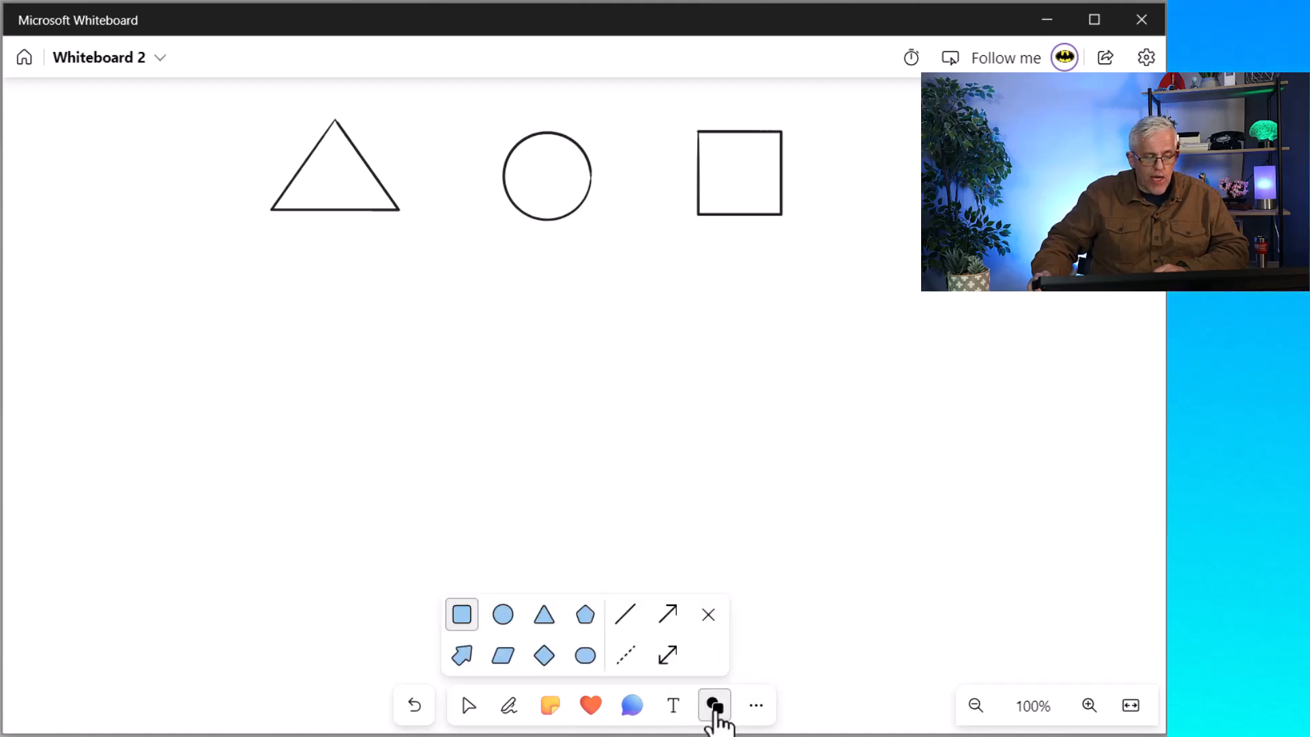
pyautogui.moveTo(544, 617); pyautogui.dragTo(339, 300)
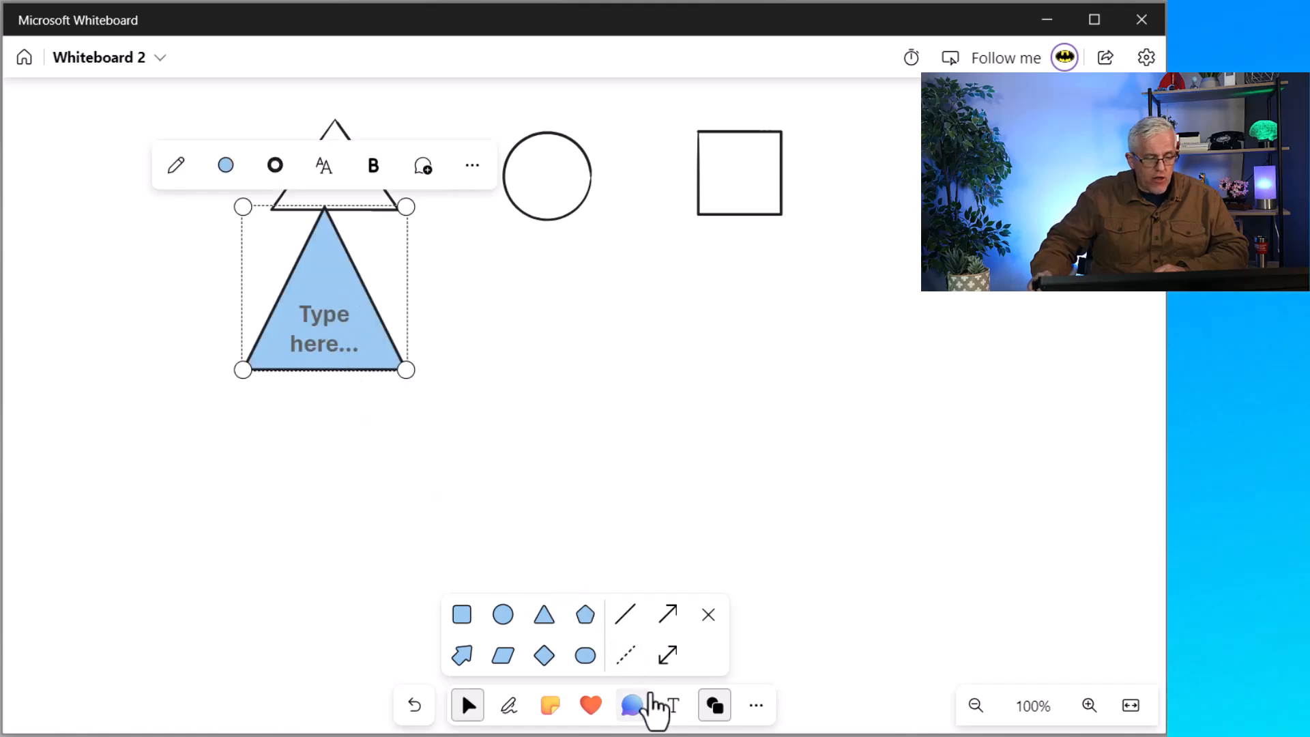
pyautogui.moveTo(503, 614); pyautogui.dragTo(573, 321)
pyautogui.moveTo(462, 618); pyautogui.dragTo(758, 315)
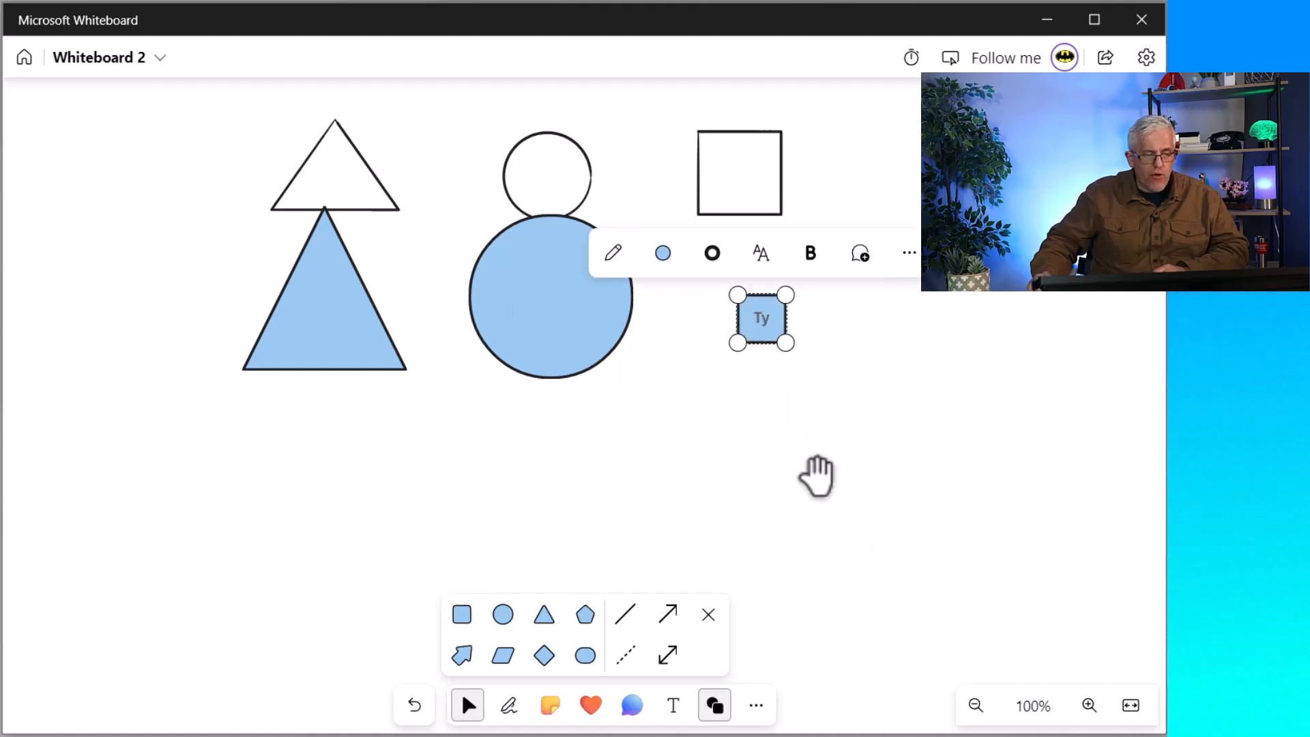
# - Enlarge the blue square into a rectangle and line up the three blue shapes in a row clear of the ink drawings
pyautogui.click(819, 475)
pyautogui.click(781, 321)
pyautogui.moveTo(731, 350); pyautogui.dragTo(625, 438)
pyautogui.moveTo(711, 411); pyautogui.dragTo(775, 366)
pyautogui.moveTo(600, 351); pyautogui.dragTo(608, 377)
pyautogui.moveTo(351, 332); pyautogui.dragTo(316, 402)
pyautogui.moveTo(521, 342); pyautogui.dragTo(561, 380)
pyautogui.moveTo(766, 341); pyautogui.dragTo(865, 430)
pyautogui.click(799, 543)
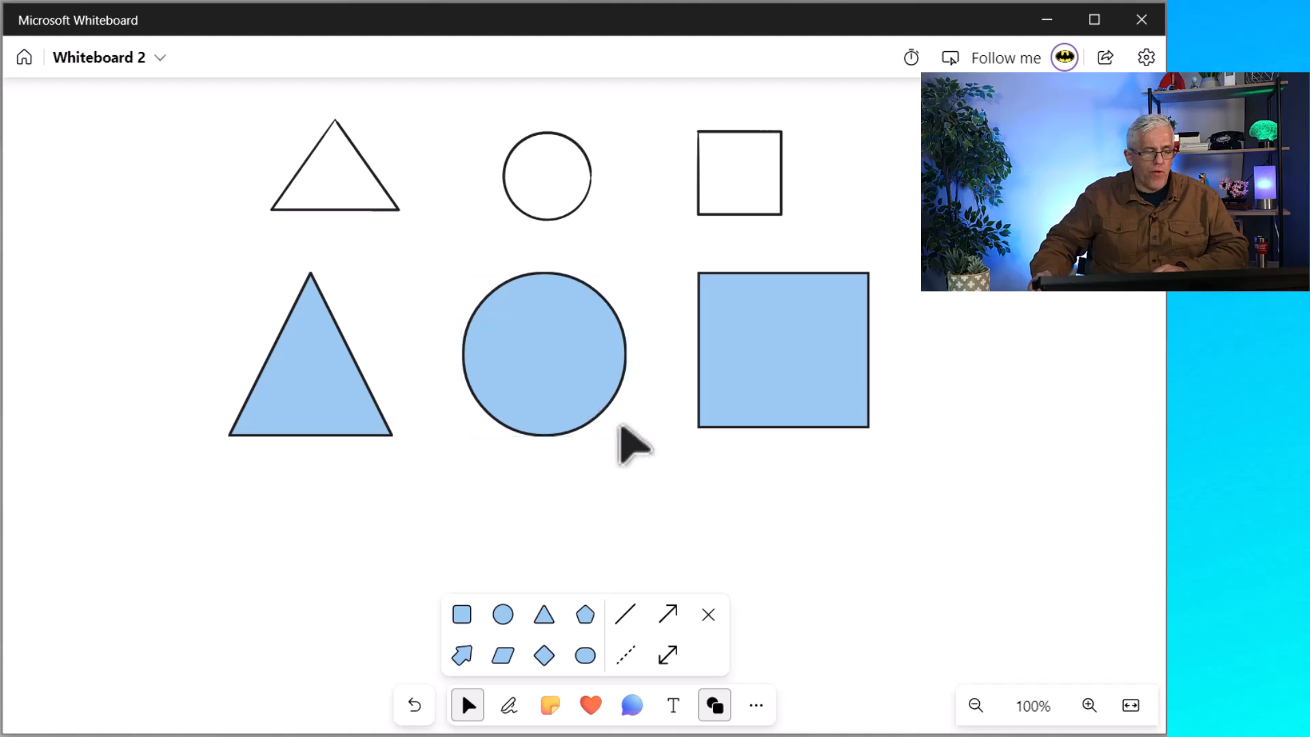
# - Label the blue triangle TRI
pyautogui.click(298, 392)
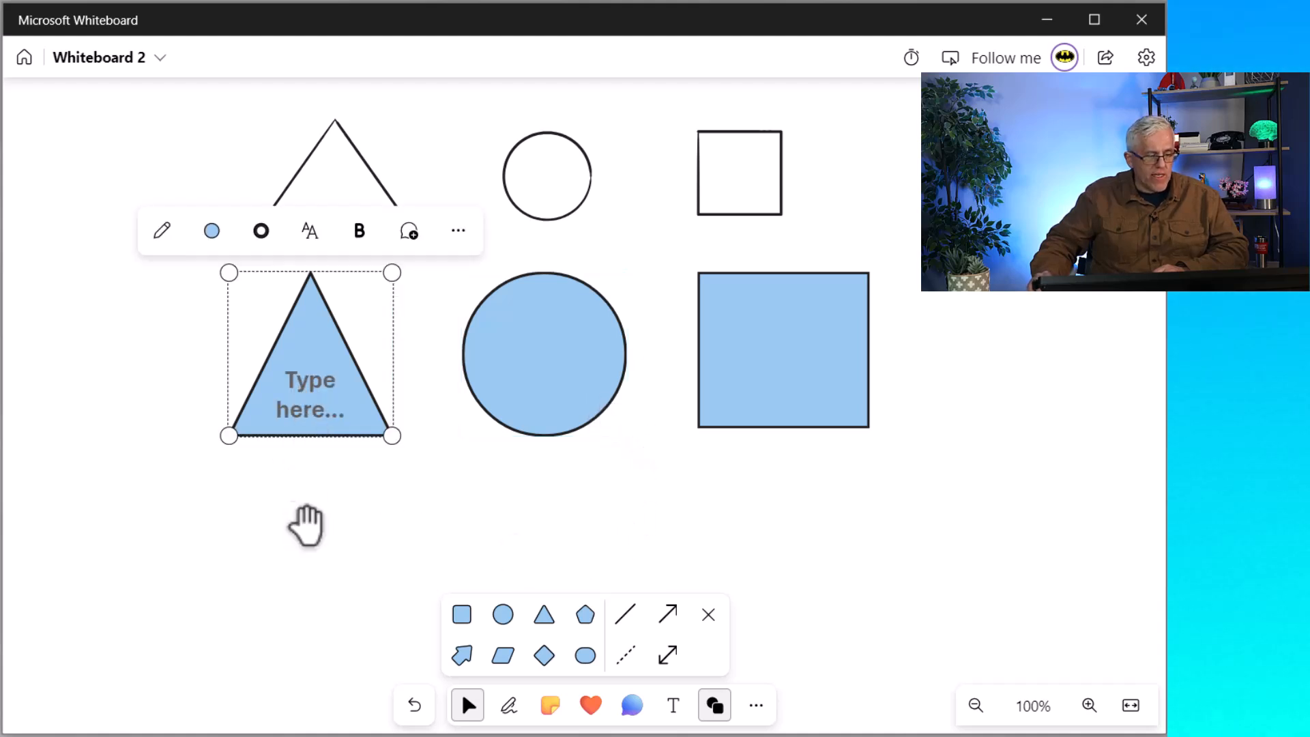
pyautogui.click(314, 404)
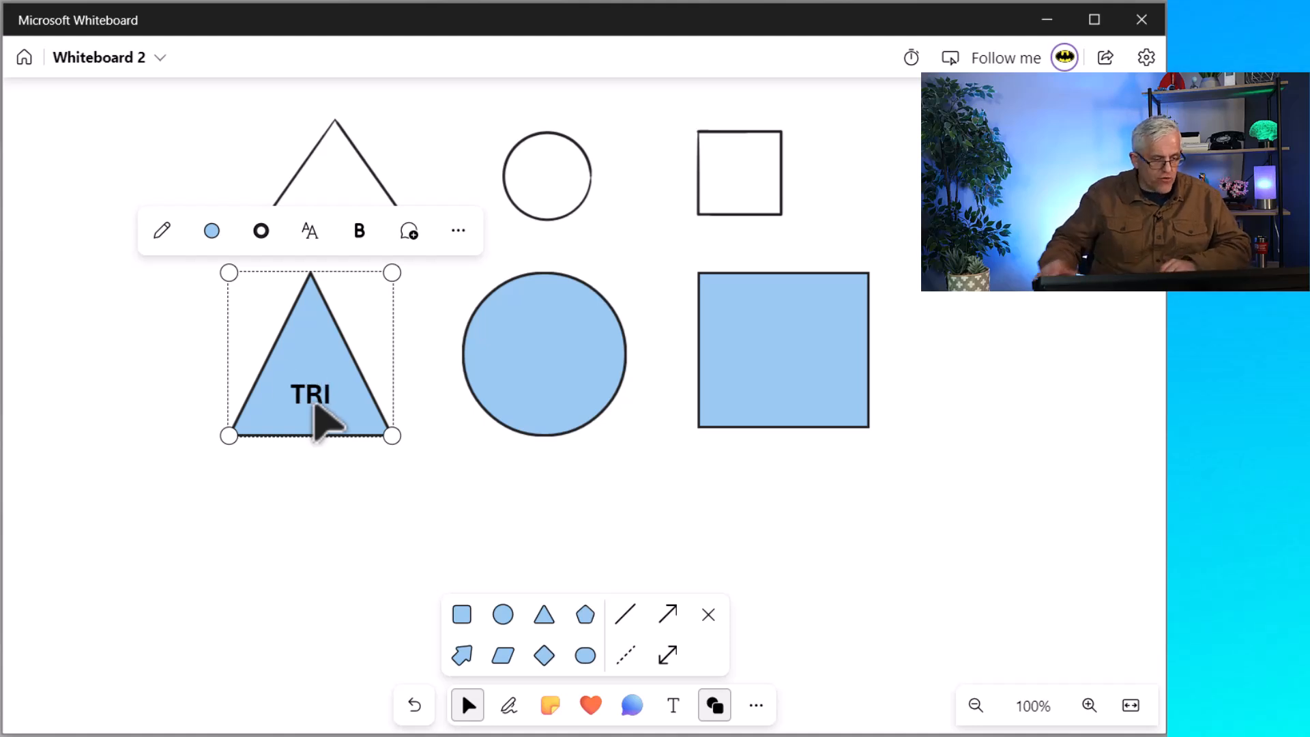
pyautogui.click(353, 529)
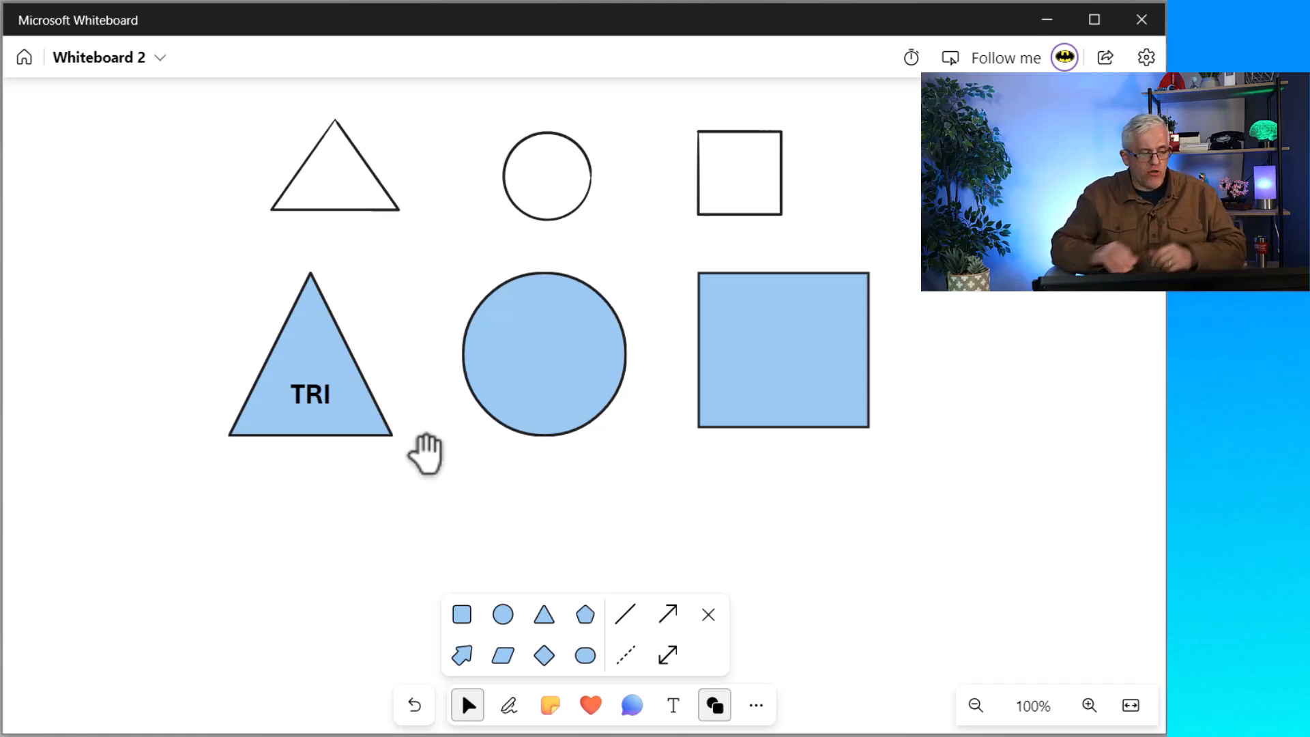
# - Examine the font styles and additional options available for the TRI triangle
pyautogui.click(348, 420)
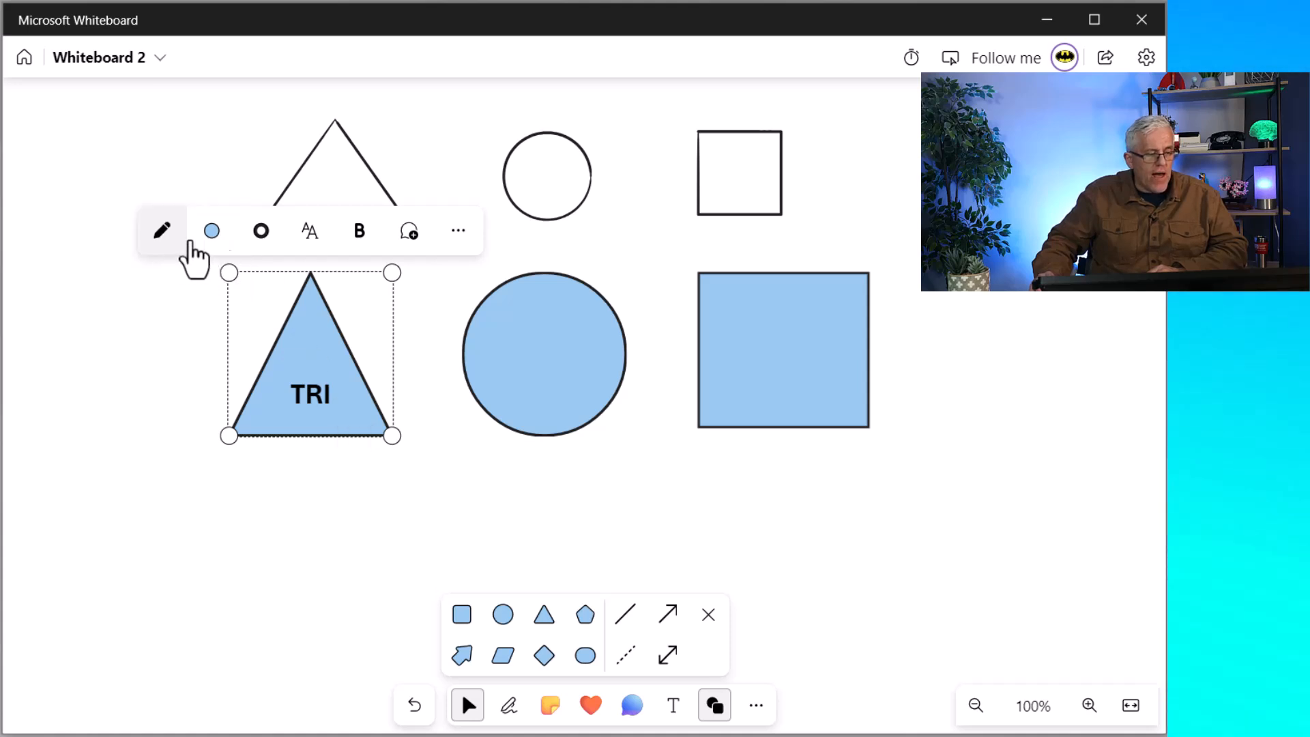
pyautogui.click(308, 235)
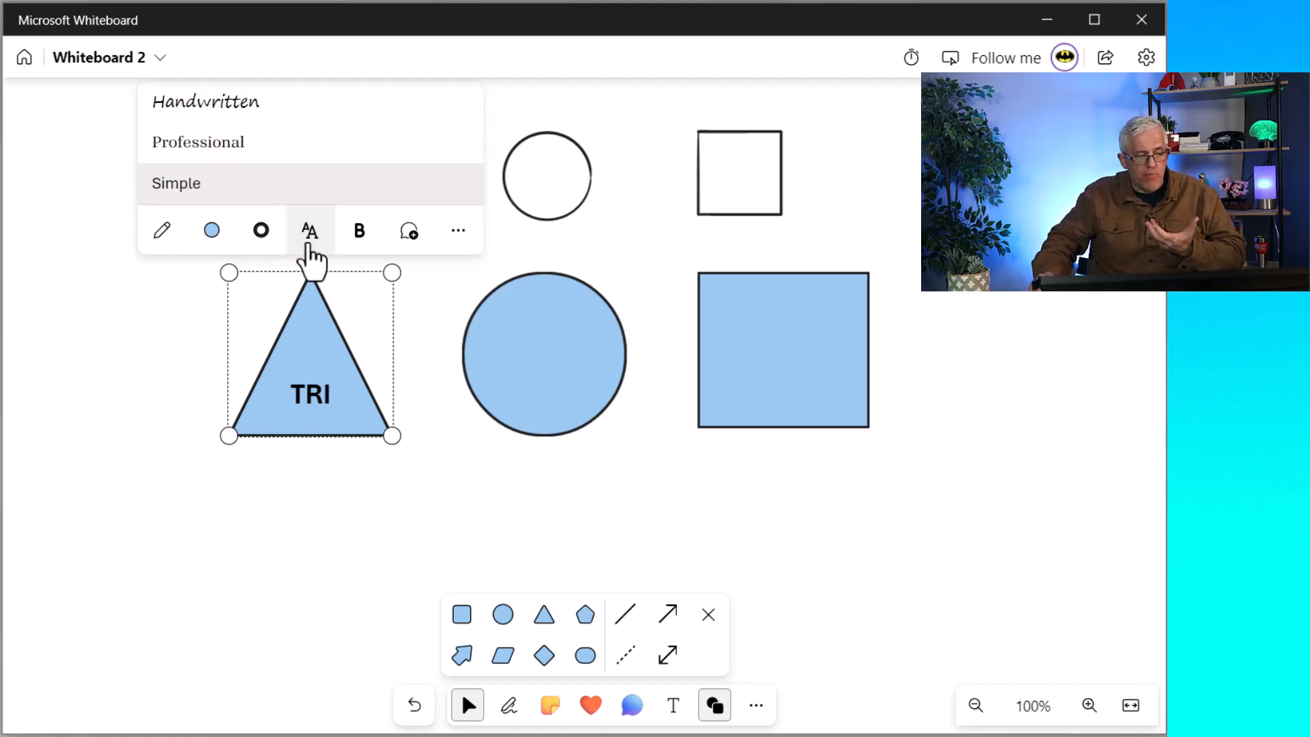
pyautogui.click(458, 232)
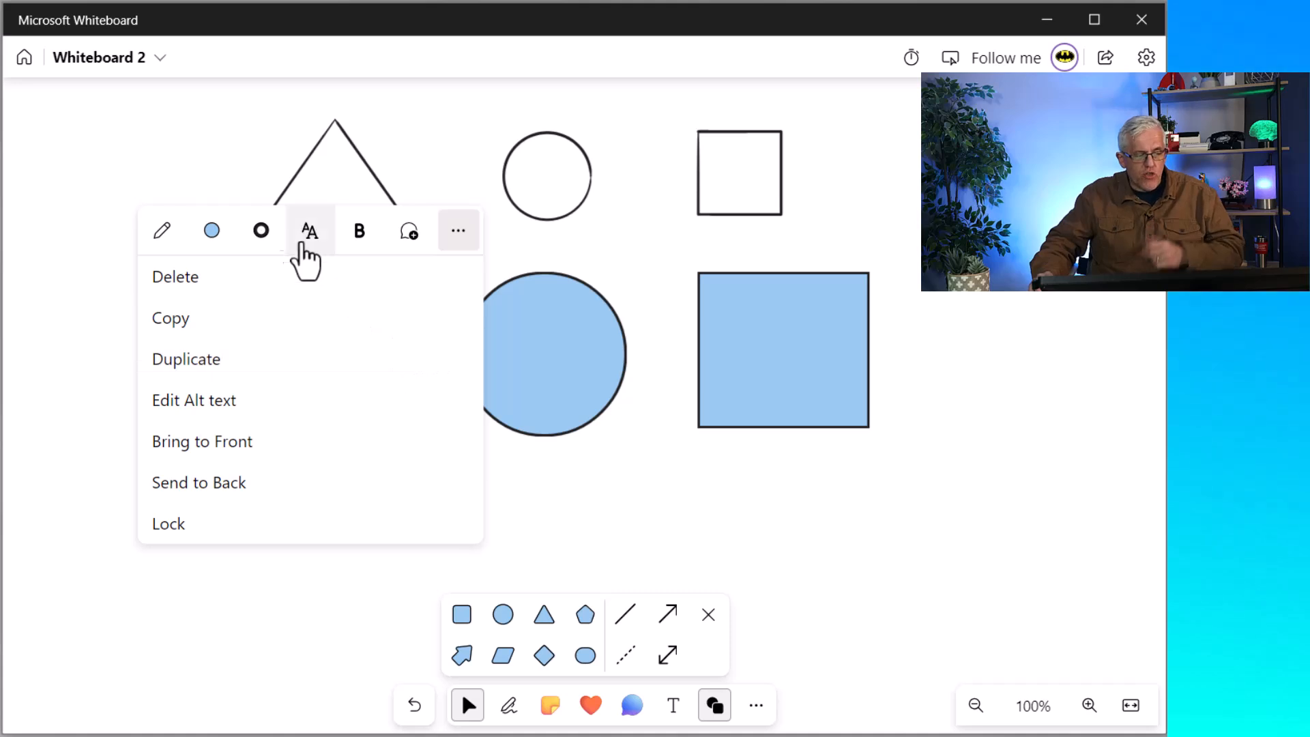
# - Move the TRI triangle lower on the board and give it a golden yellow outline and a periwinkle fill
pyautogui.click(263, 232)
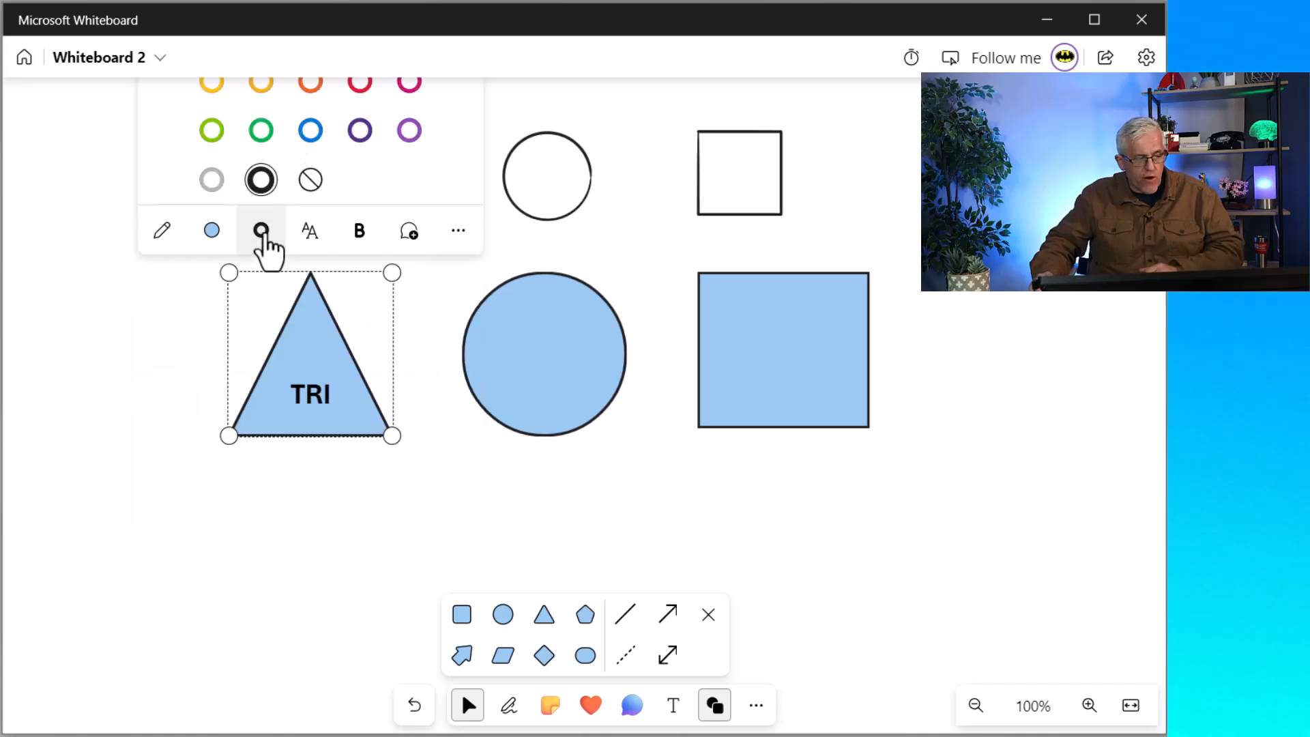
pyautogui.moveTo(336, 399); pyautogui.dragTo(436, 531)
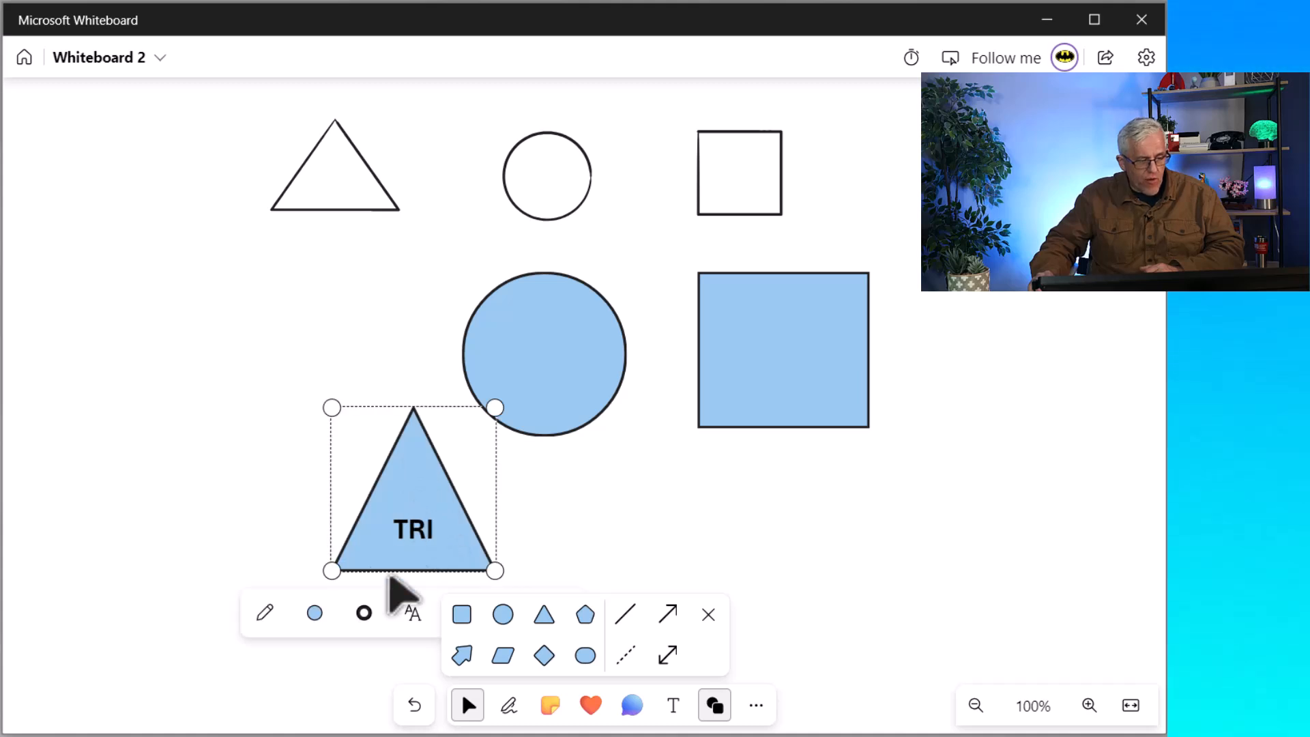
pyautogui.click(364, 613)
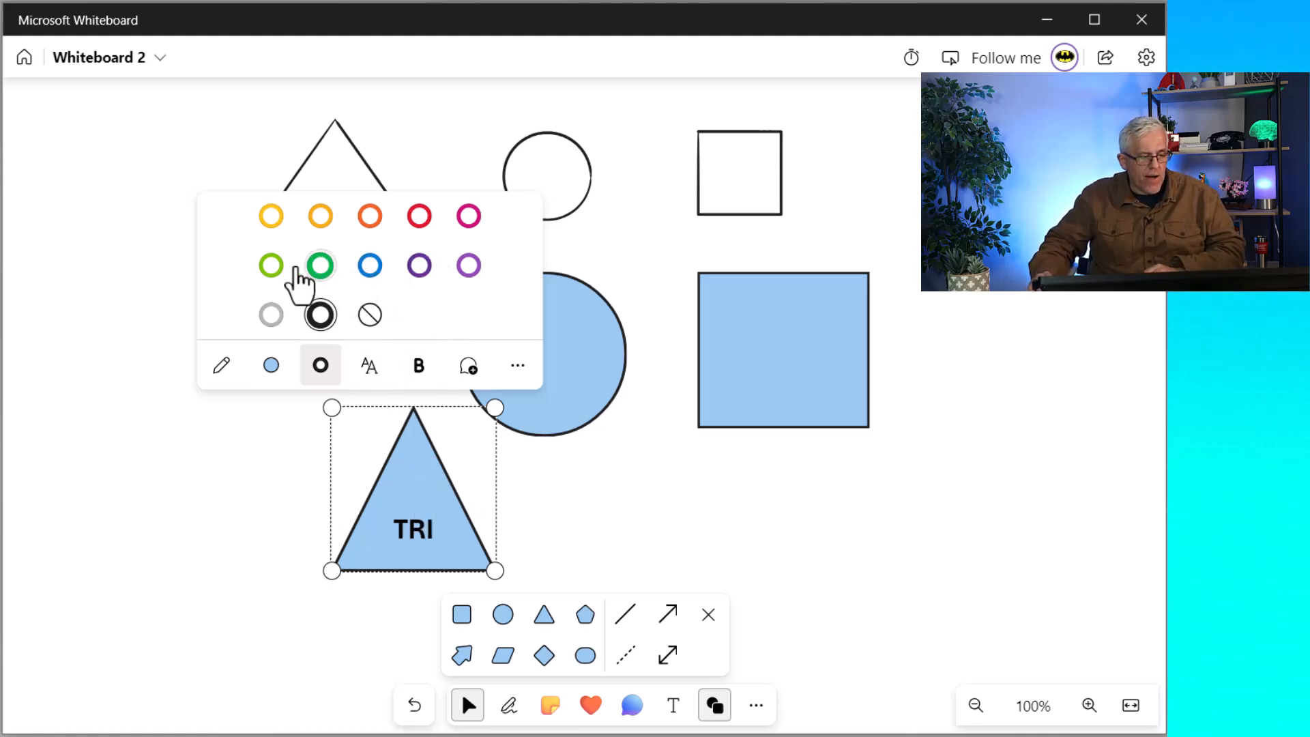
pyautogui.click(271, 215)
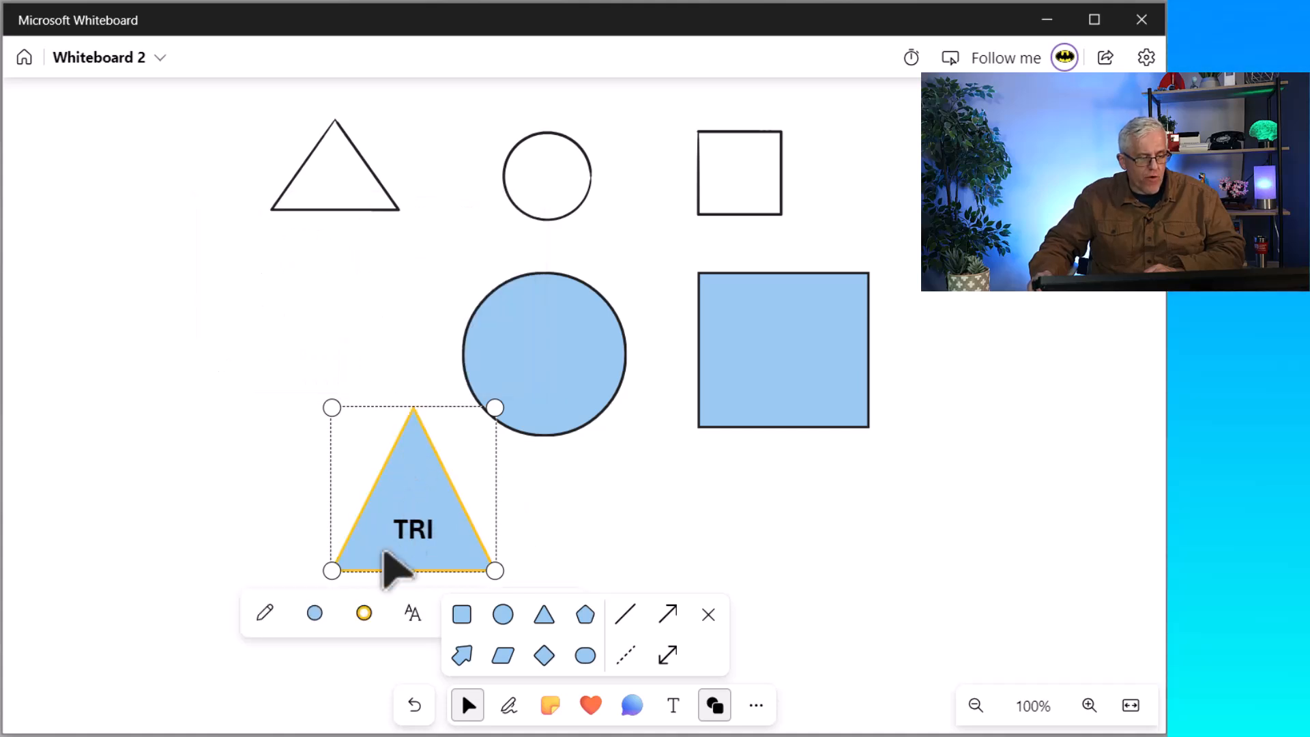
pyautogui.click(314, 613)
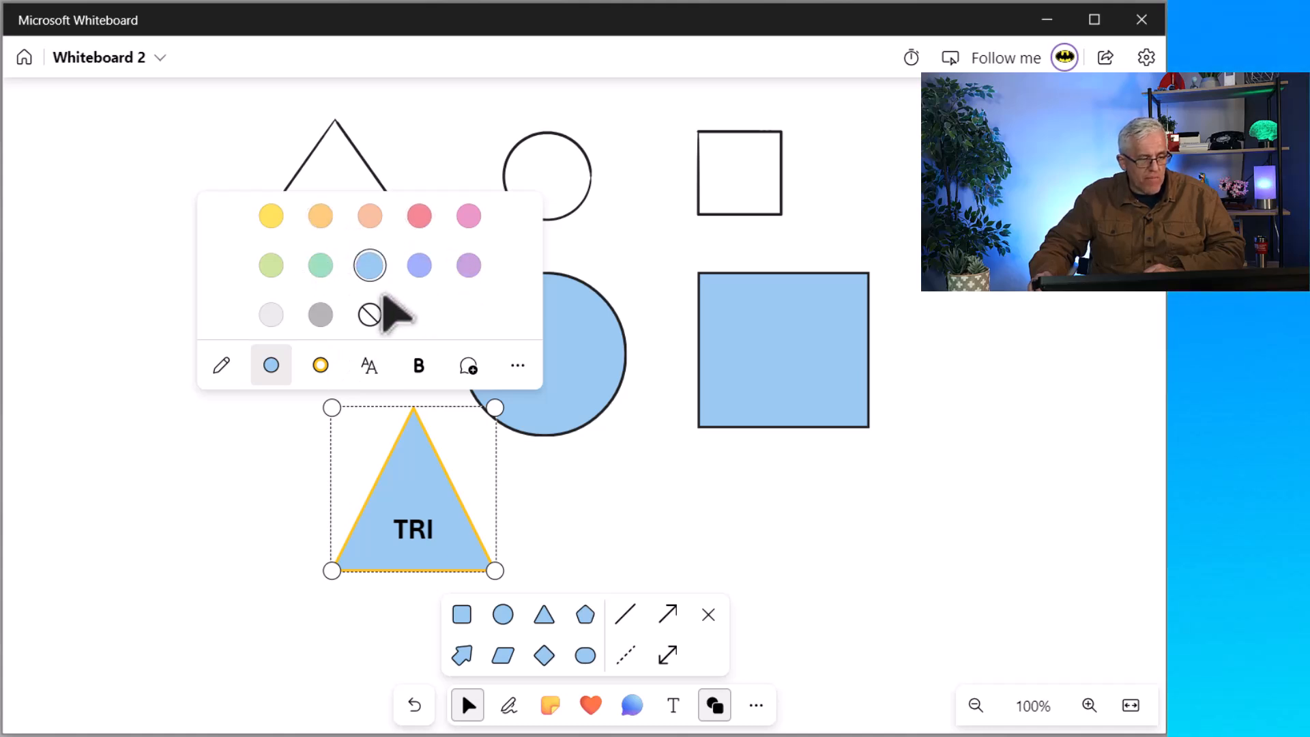
pyautogui.click(419, 264)
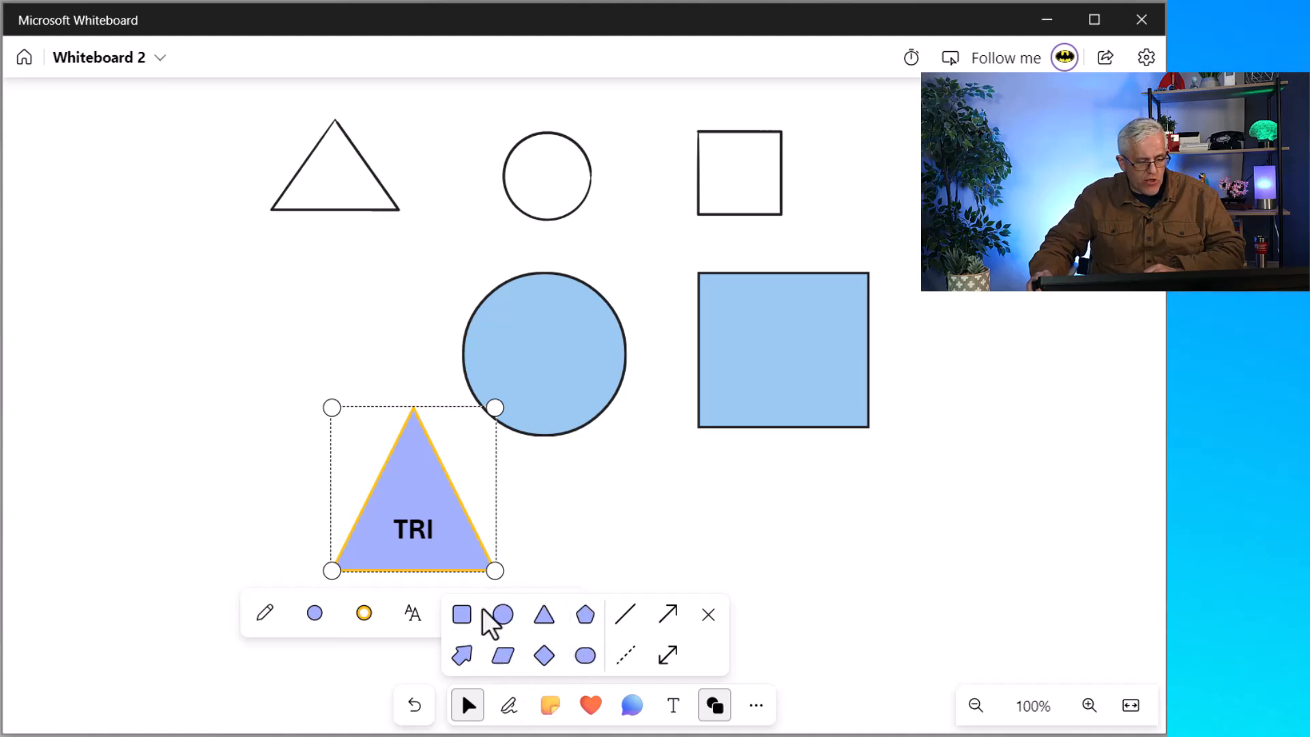
# - Add a diamond shape and position it below the blue rectangle
pyautogui.click(543, 656)
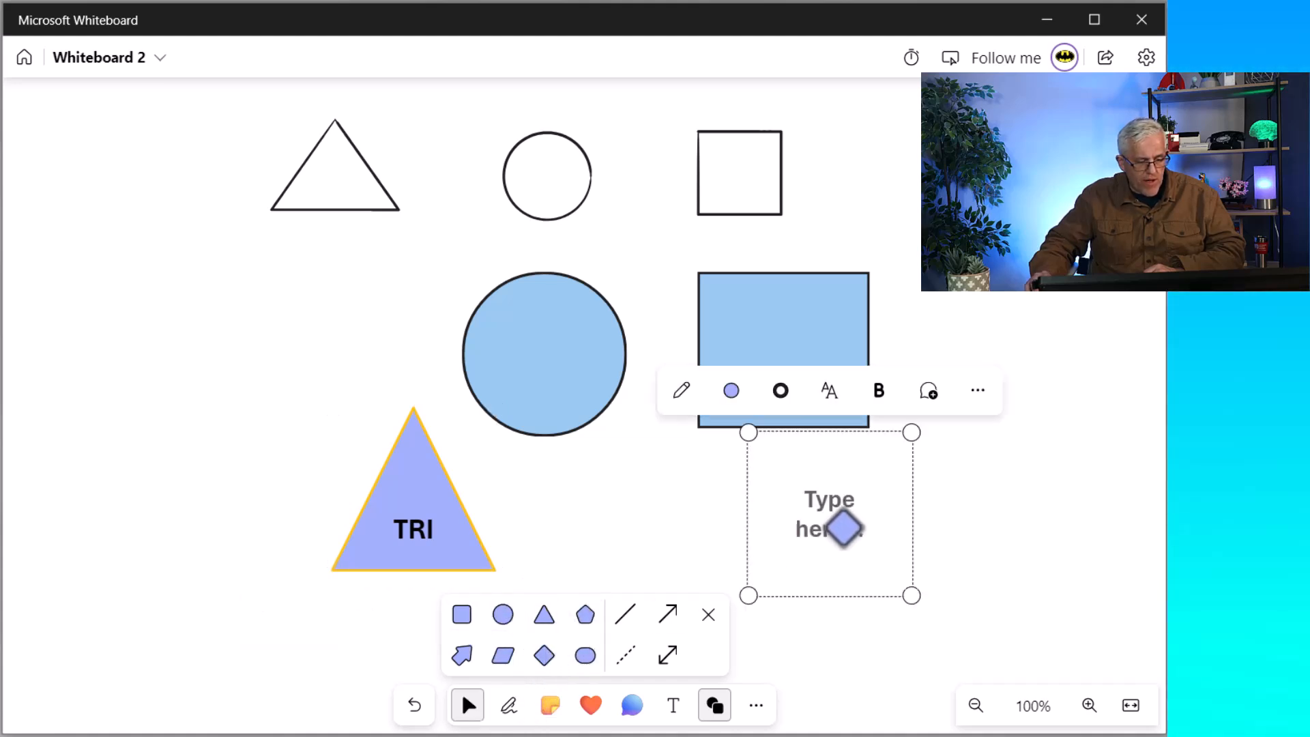
pyautogui.click(839, 524)
pyautogui.moveTo(853, 535); pyautogui.dragTo(900, 570)
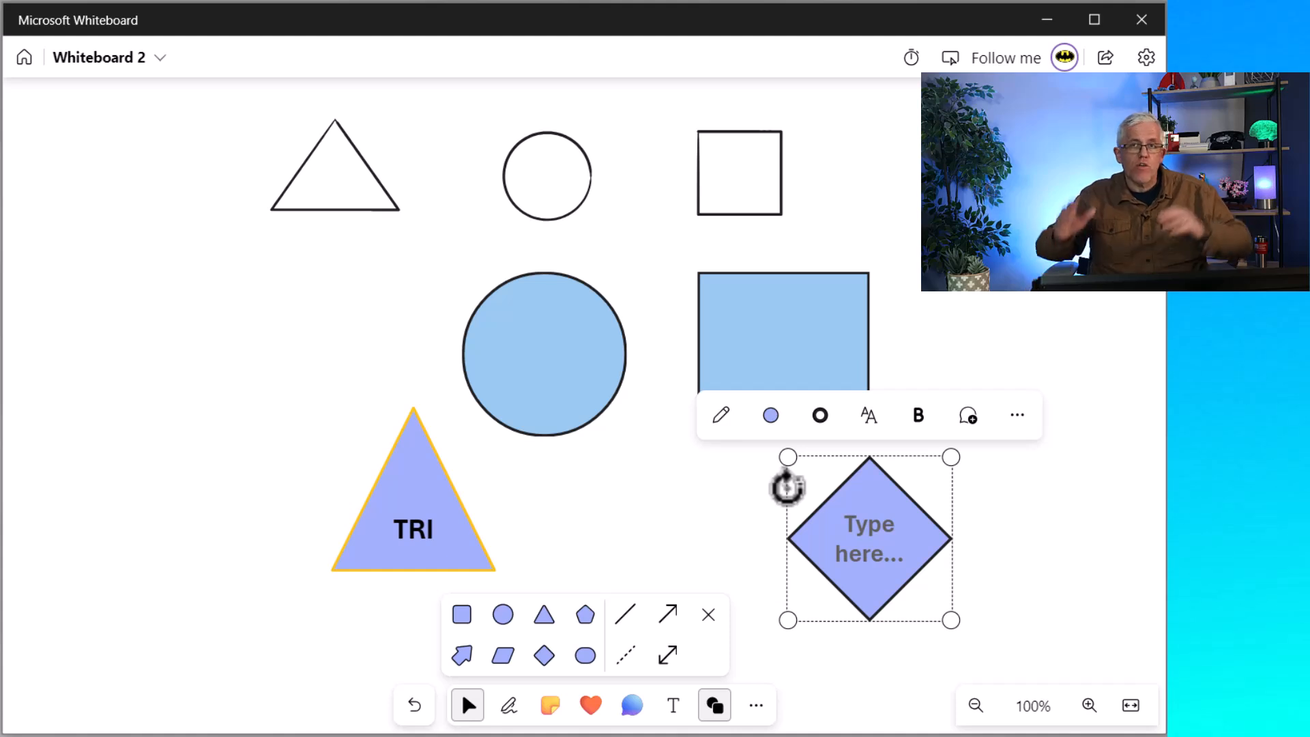
# - Try light blue as the diamond's fill, and set its fill to yellow
pyautogui.click(771, 417)
pyautogui.click(869, 315)
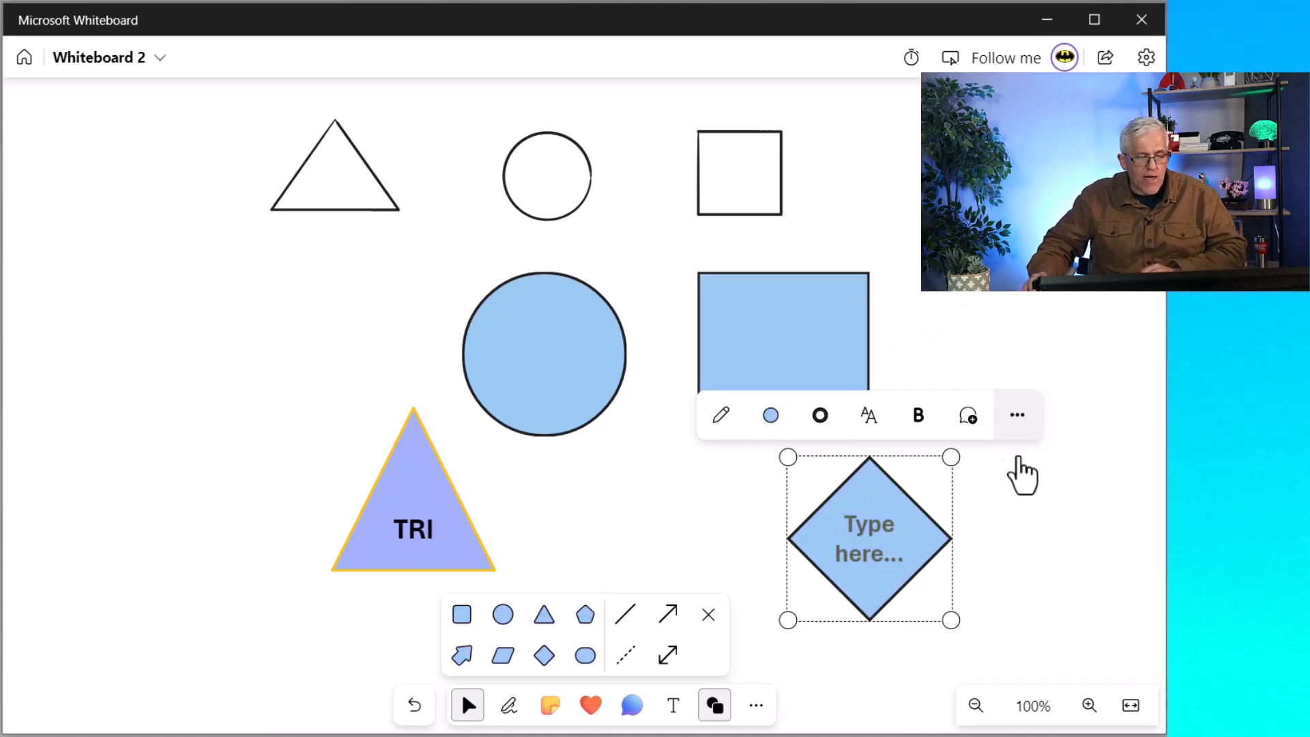
pyautogui.click(770, 416)
pyautogui.click(771, 266)
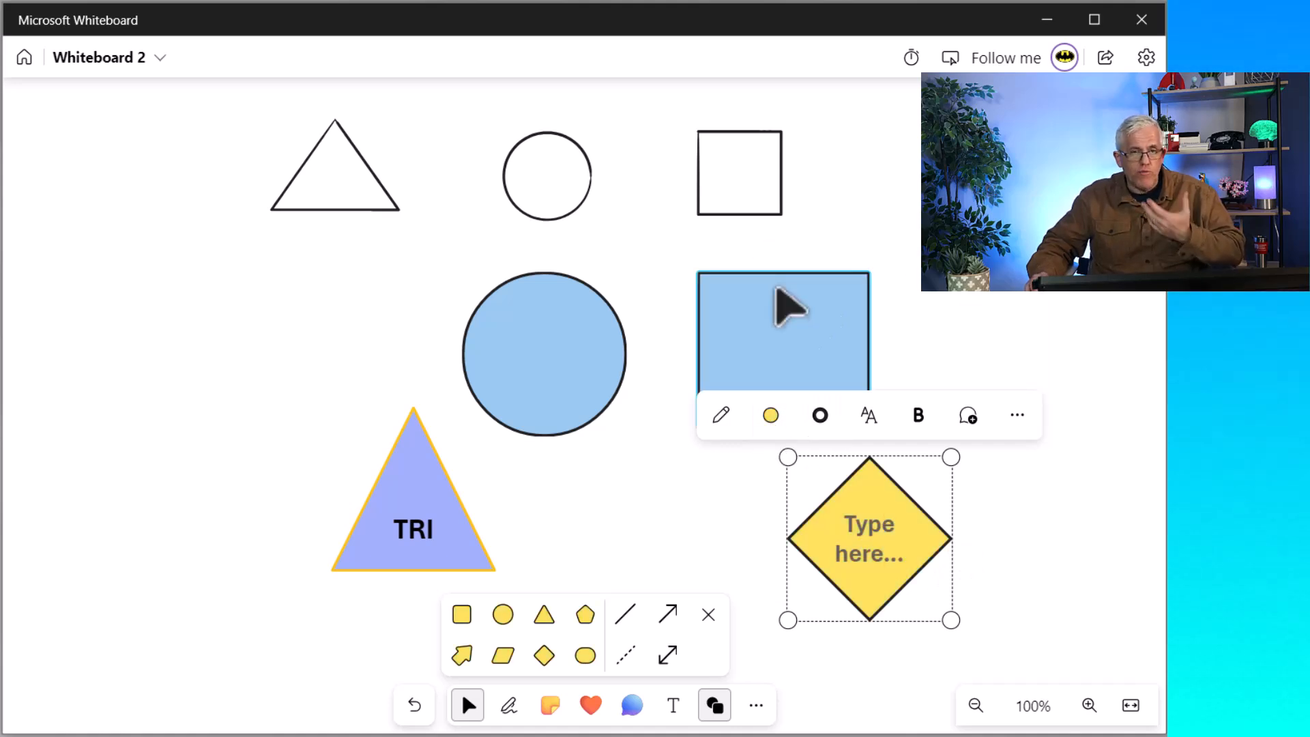
pyautogui.click(709, 490)
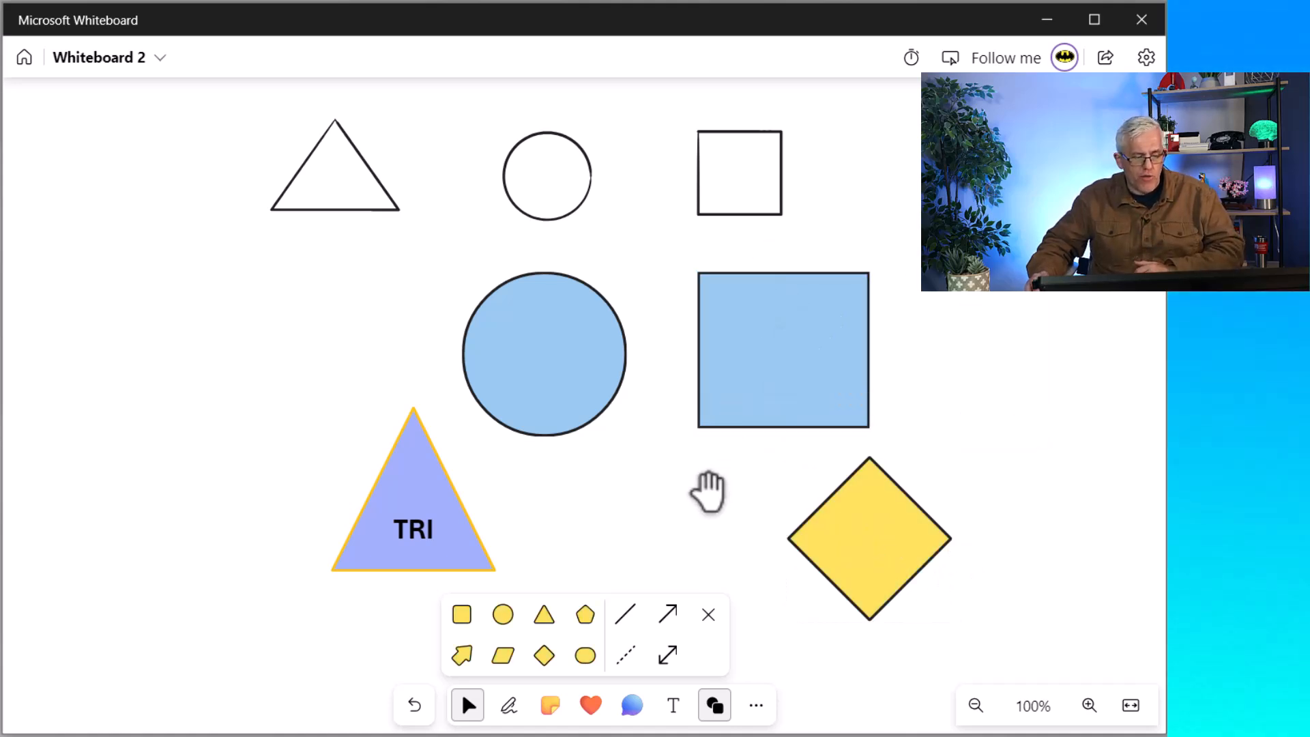
# - Try to send the yellow diamond to the back, and move it so that it overlaps the TRI triangle
pyautogui.click(894, 581)
pyautogui.click(1017, 434)
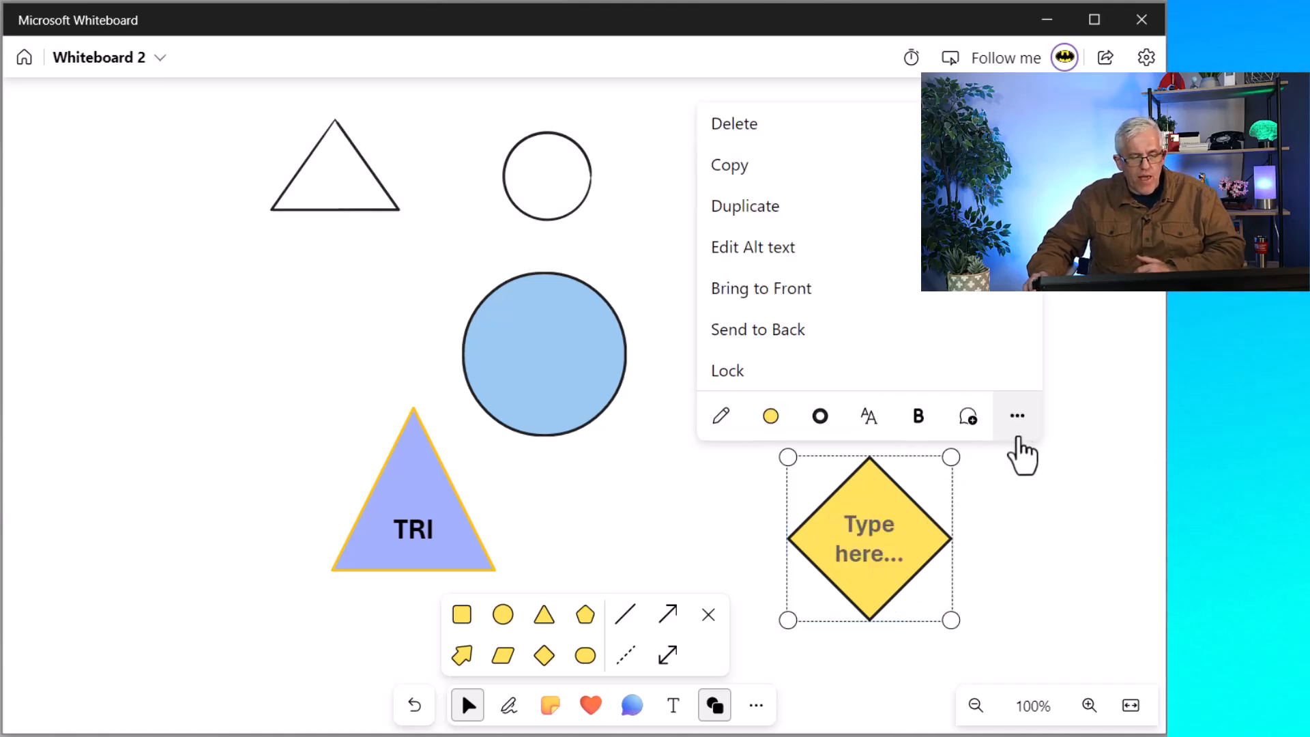
pyautogui.click(827, 330)
pyautogui.click(1061, 593)
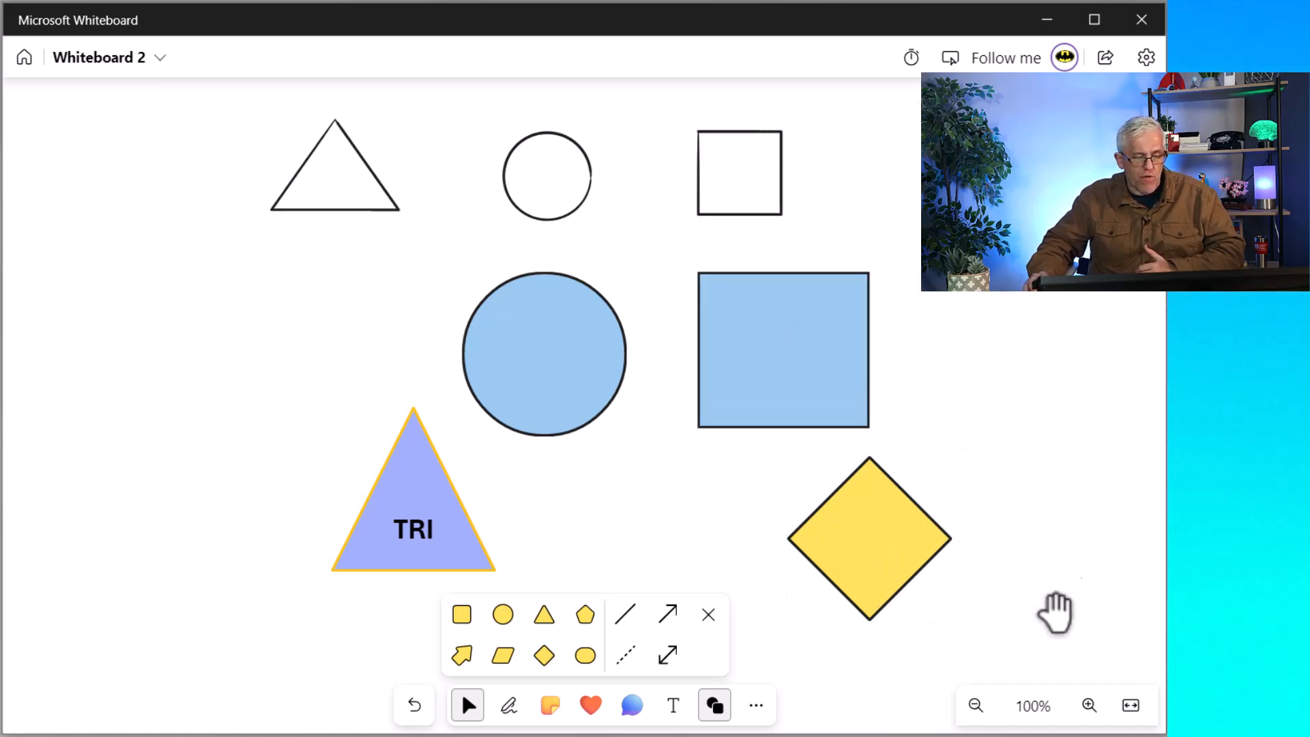
pyautogui.moveTo(912, 555); pyautogui.dragTo(503, 551)
pyautogui.click(997, 575)
pyautogui.click(847, 462)
pyautogui.click(634, 546)
pyautogui.click(702, 555)
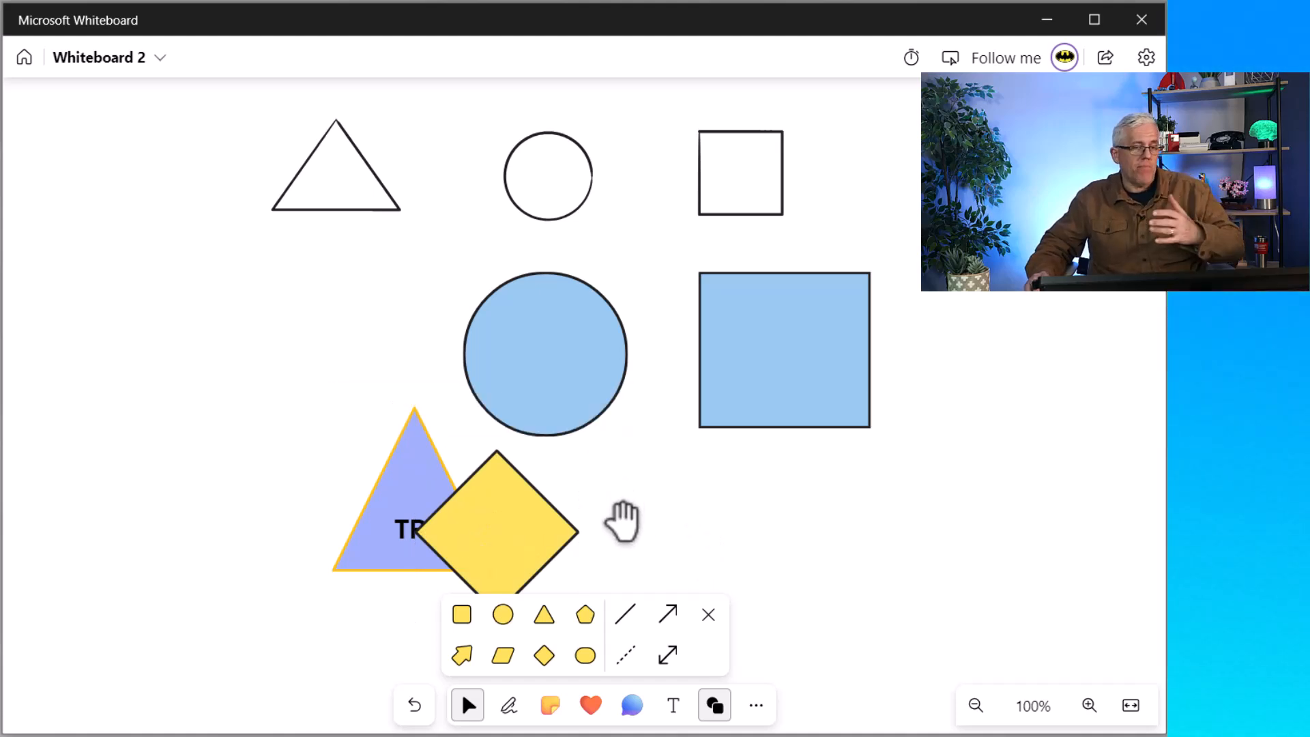
# - Move the yellow diamond off the TRI triangle to the empty area beyond the blue rectangle's lower right corner
pyautogui.moveTo(549, 539); pyautogui.dragTo(1040, 502)
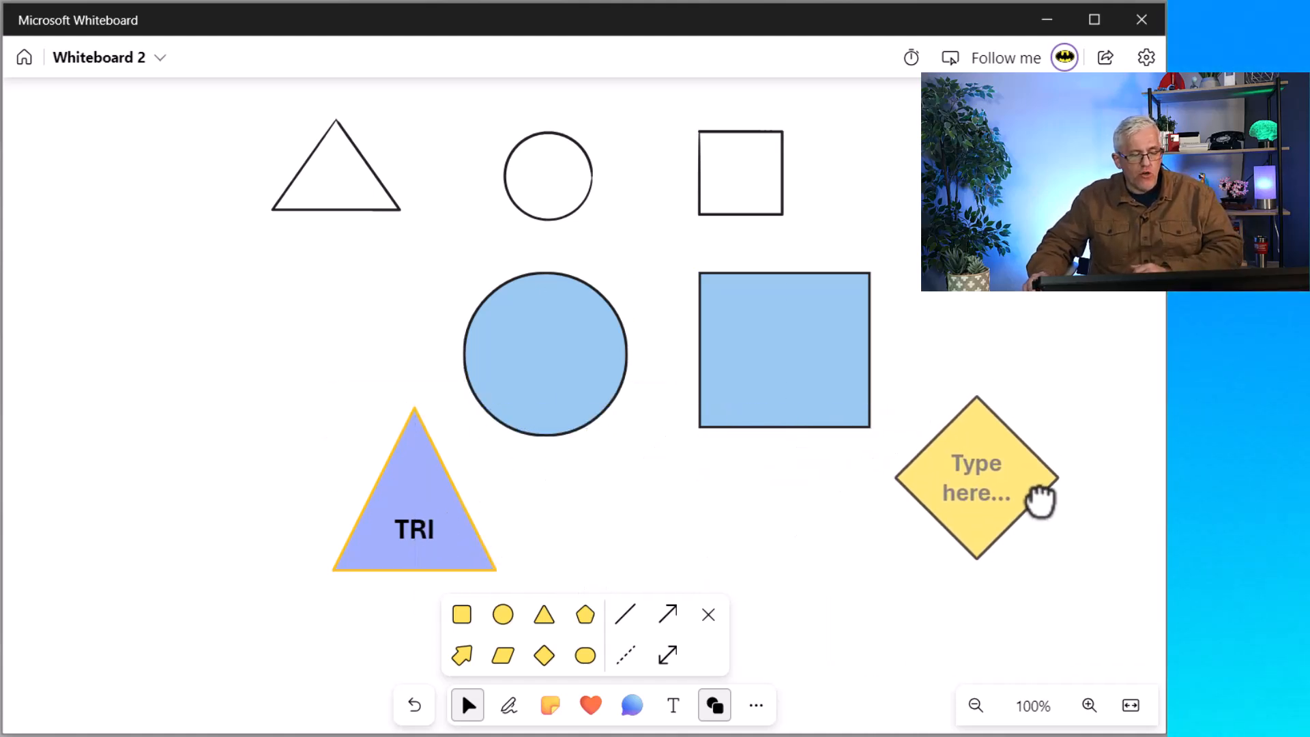
pyautogui.click(1037, 501)
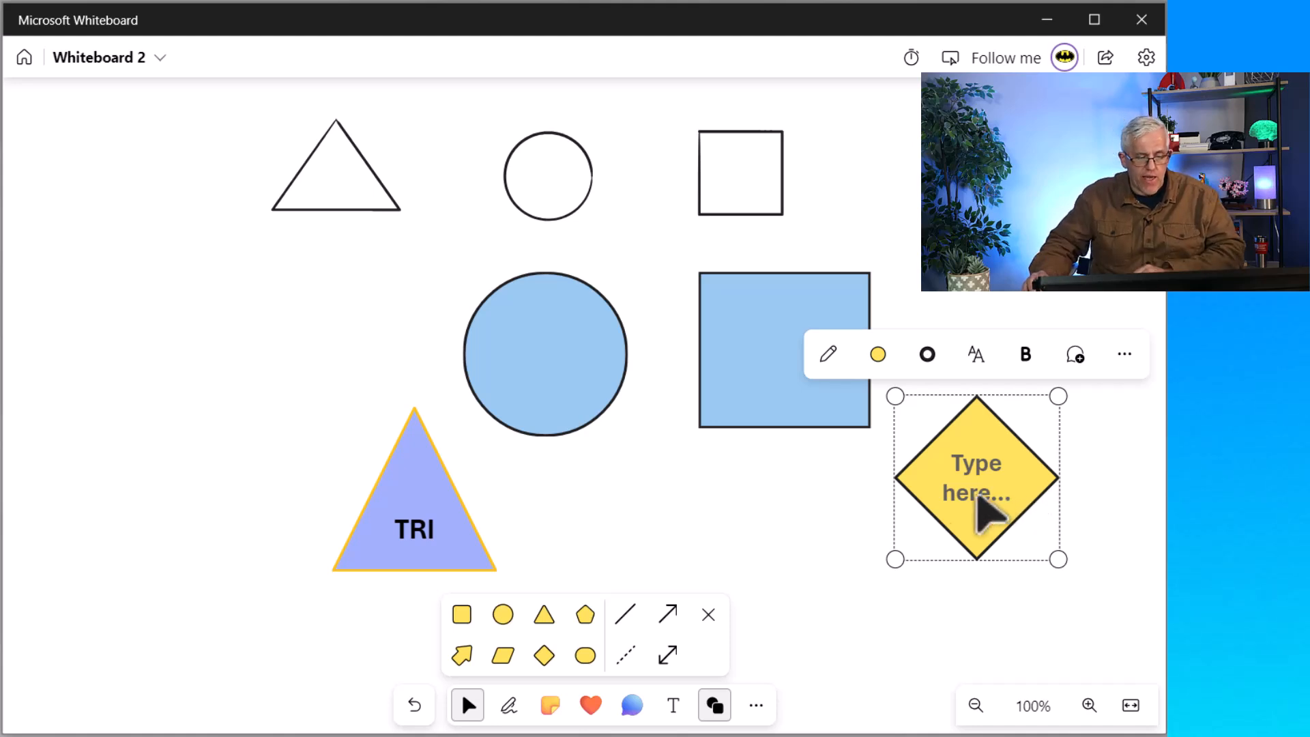
pyautogui.click(901, 541)
# - Move the TRI triangle back beneath the hand-drawn triangle and rotate it counterclockwise
pyautogui.moveTo(462, 546); pyautogui.dragTo(341, 455)
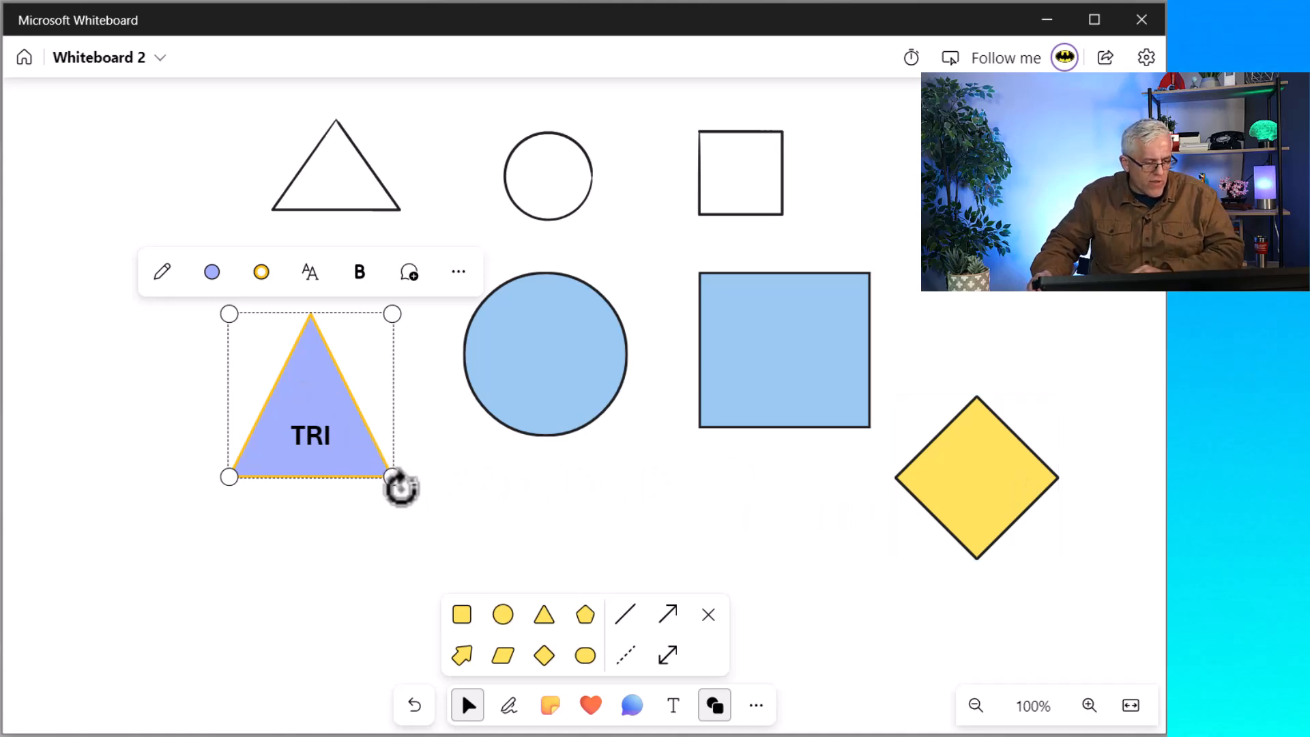
pyautogui.moveTo(401, 488); pyautogui.dragTo(296, 474)
pyautogui.click(390, 576)
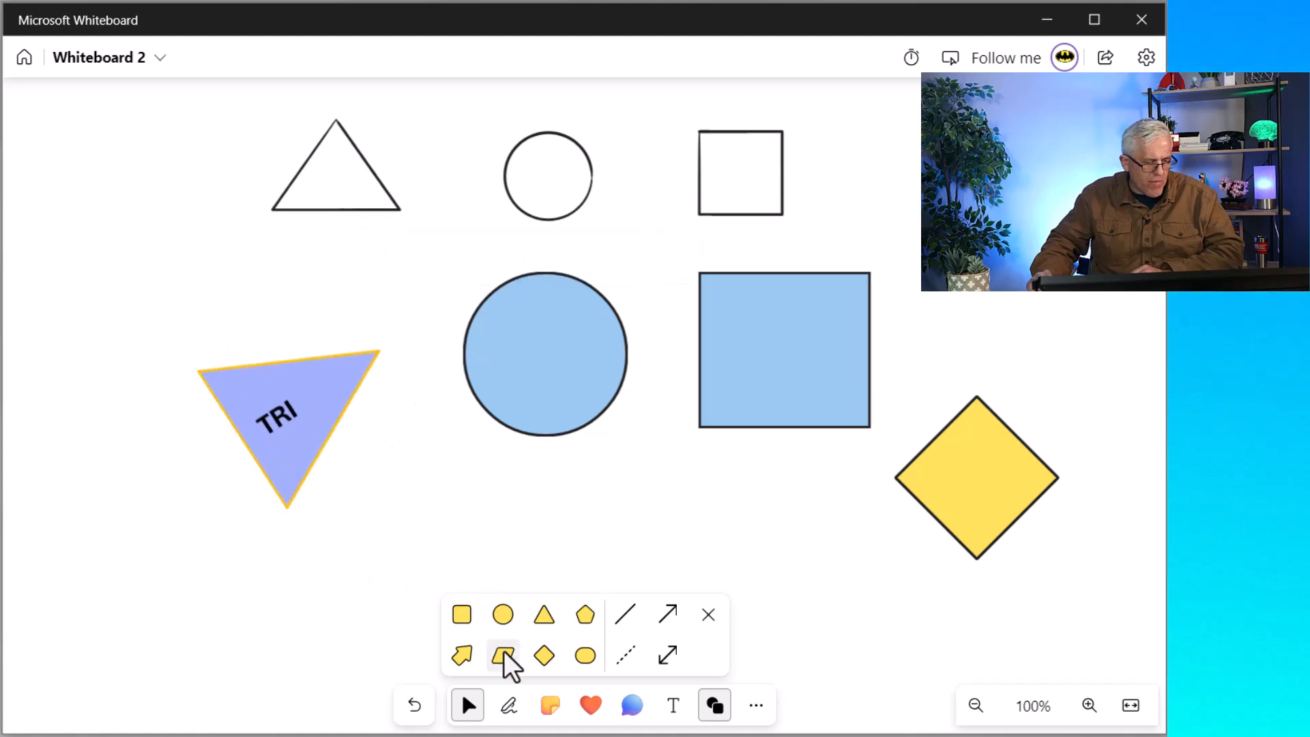
# - Add a yellow block arrow below the hand-drawn square, shifting the diamond, blue rectangle and blue circle left to make room
pyautogui.click(571, 529)
pyautogui.moveTo(574, 508); pyautogui.dragTo(950, 227)
pyautogui.moveTo(980, 483); pyautogui.dragTo(497, 523)
pyautogui.moveTo(739, 419); pyautogui.dragTo(293, 464)
pyautogui.moveTo(505, 382); pyautogui.dragTo(294, 392)
pyautogui.moveTo(1068, 267); pyautogui.dragTo(795, 397)
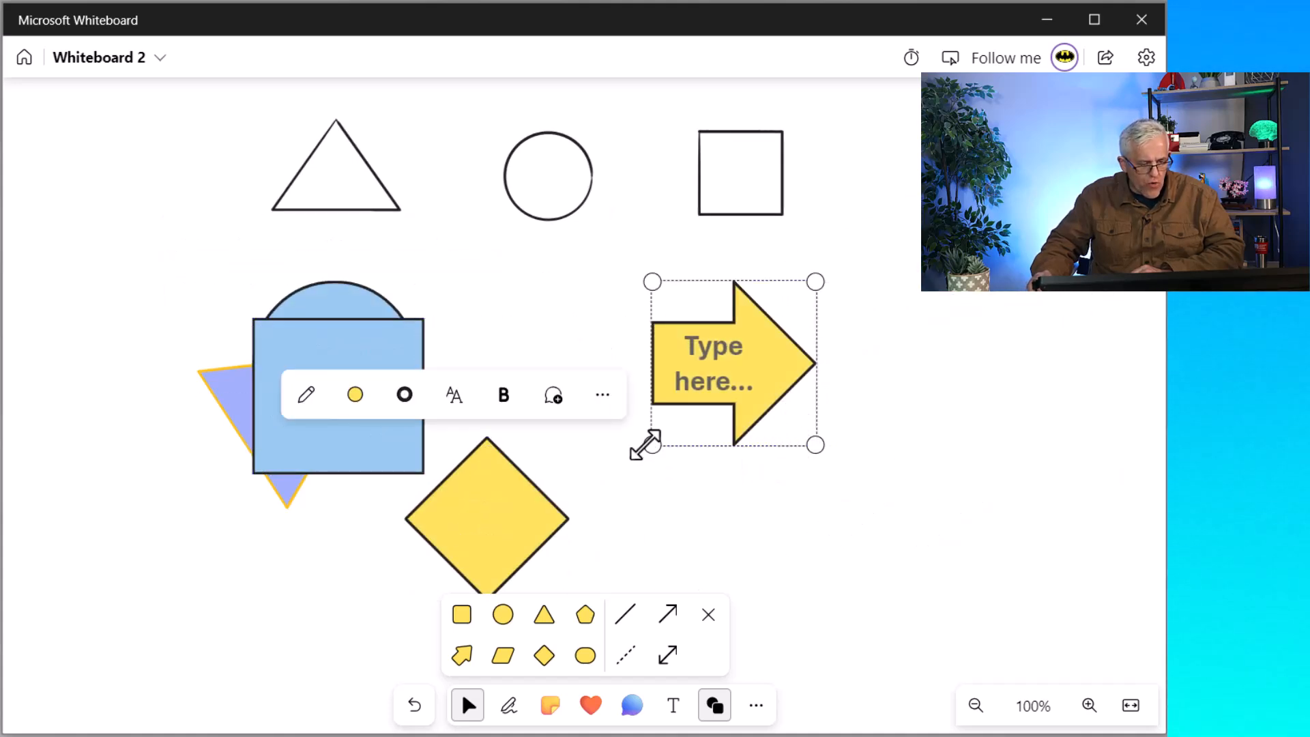
# - Rotate the yellow arrow to point down and to the right, and label it Hello
pyautogui.moveTo(644, 448); pyautogui.dragTo(854, 372)
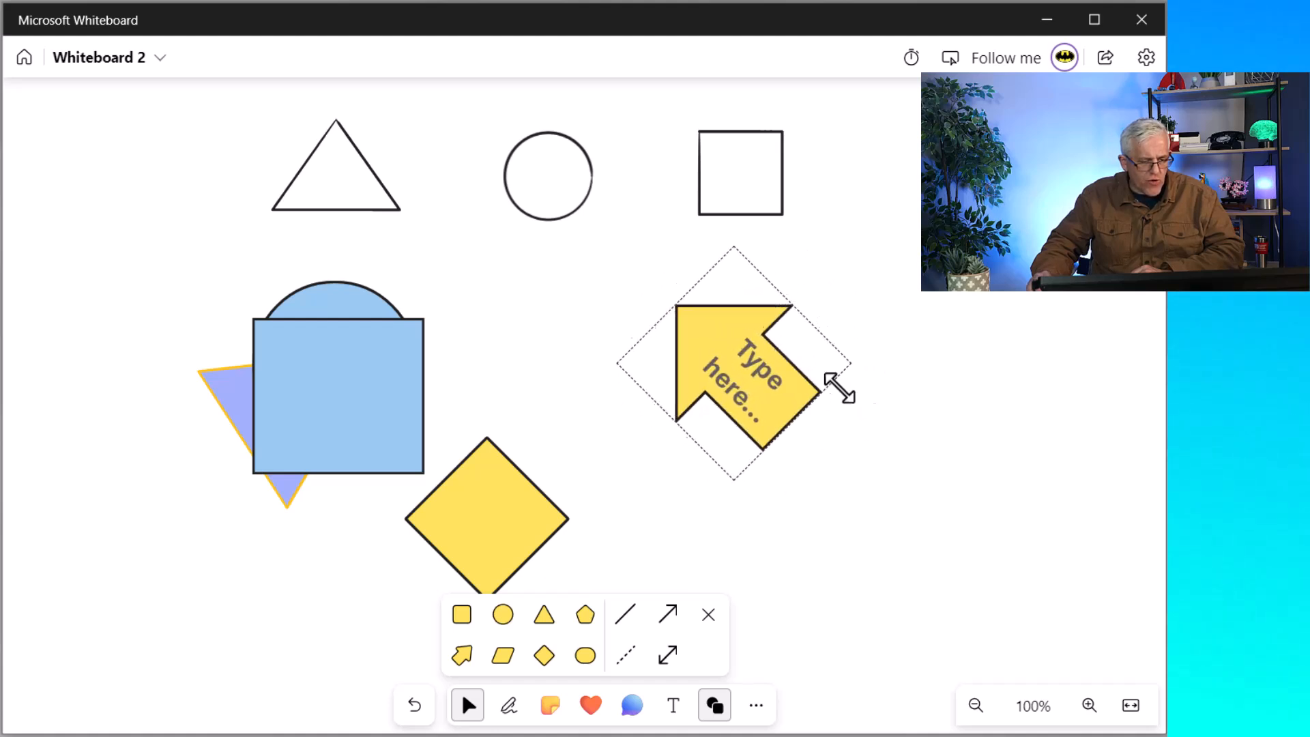
pyautogui.moveTo(647, 397); pyautogui.dragTo(647, 394)
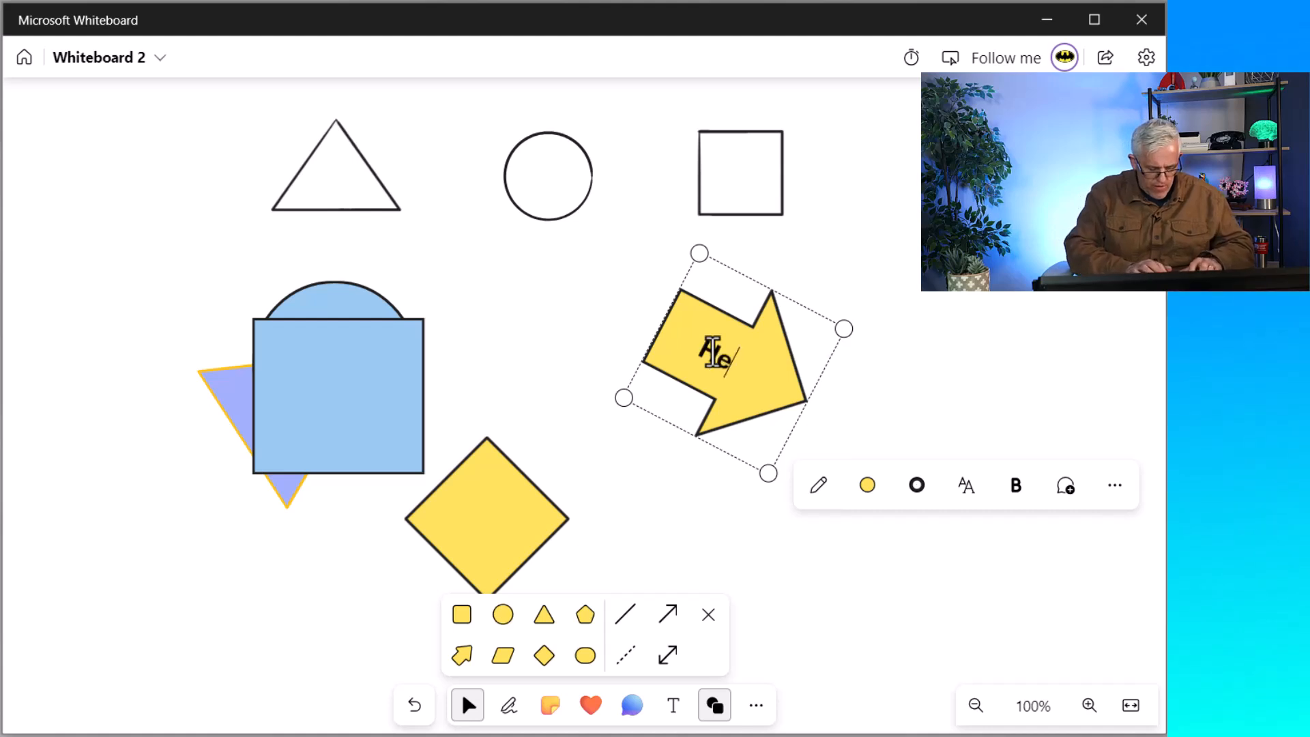
pyautogui.click(694, 518)
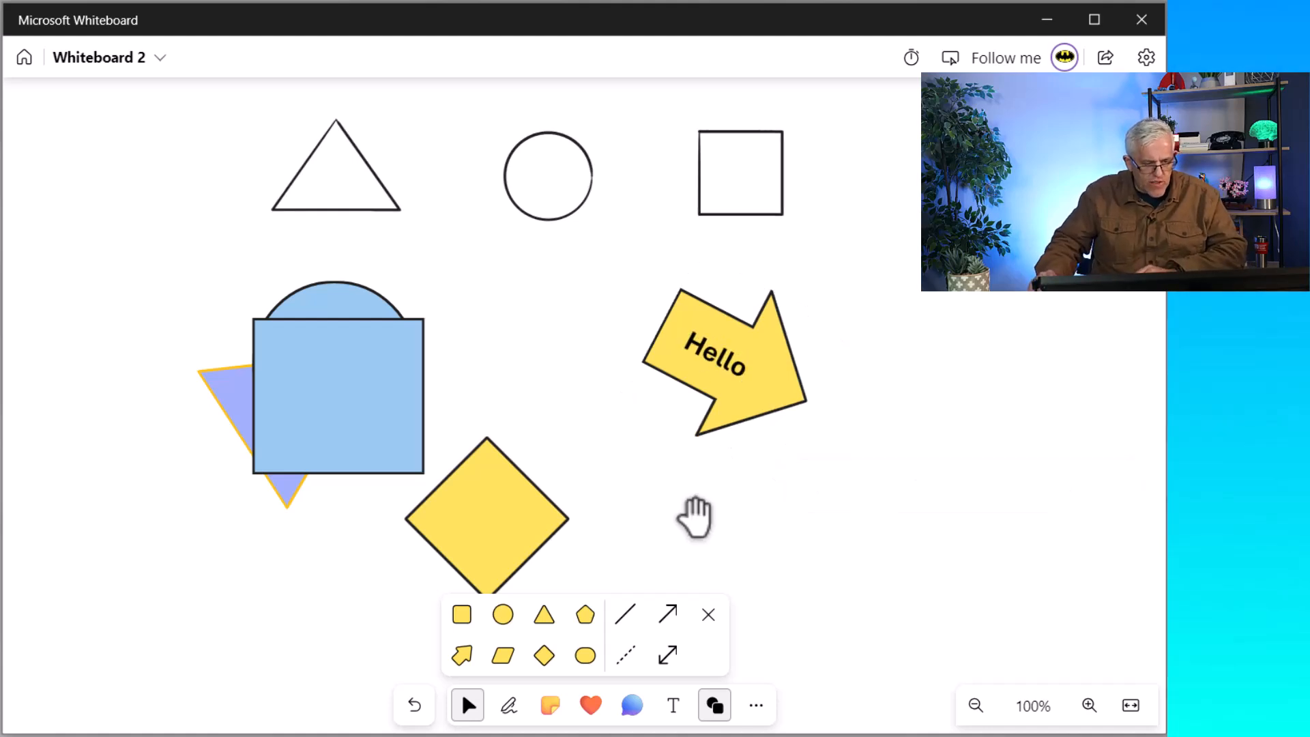
# - Rotate the Hello block arrow through several angles, leaving it pointing up and slightly to the left
pyautogui.click(698, 409)
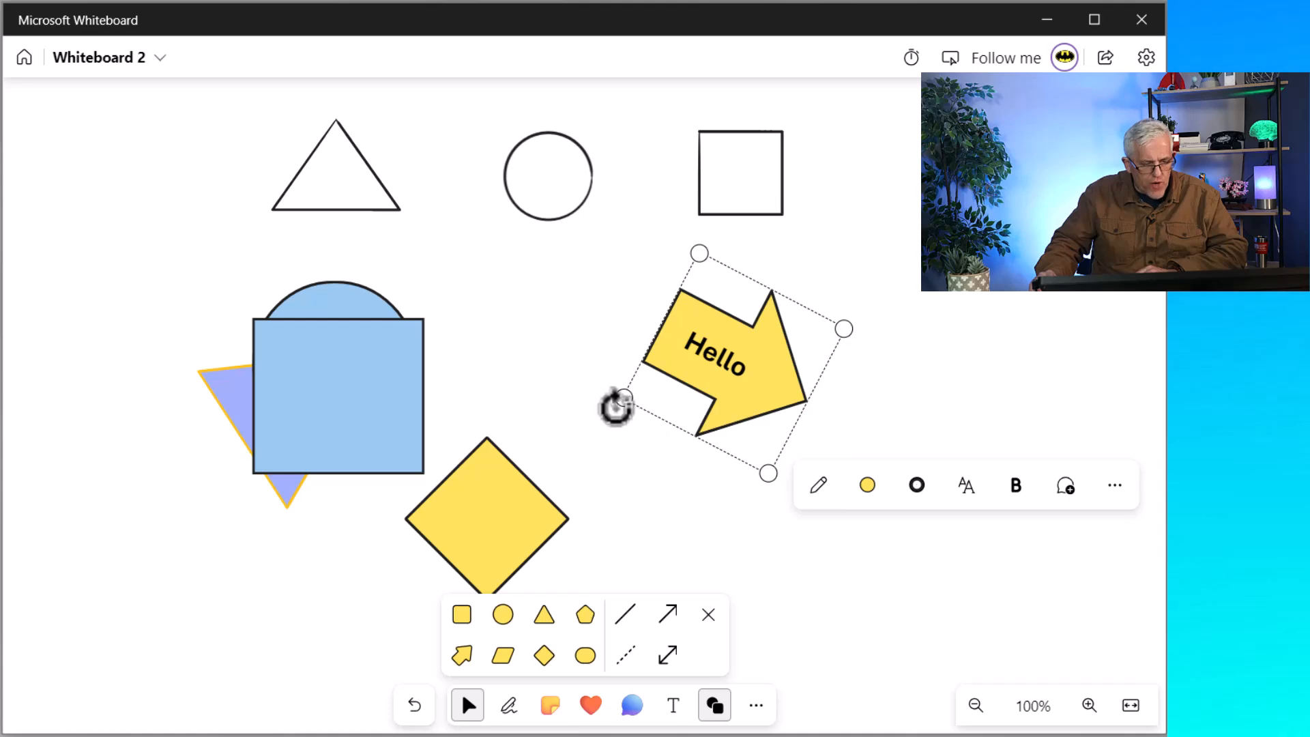
pyautogui.moveTo(616, 408); pyautogui.dragTo(638, 427)
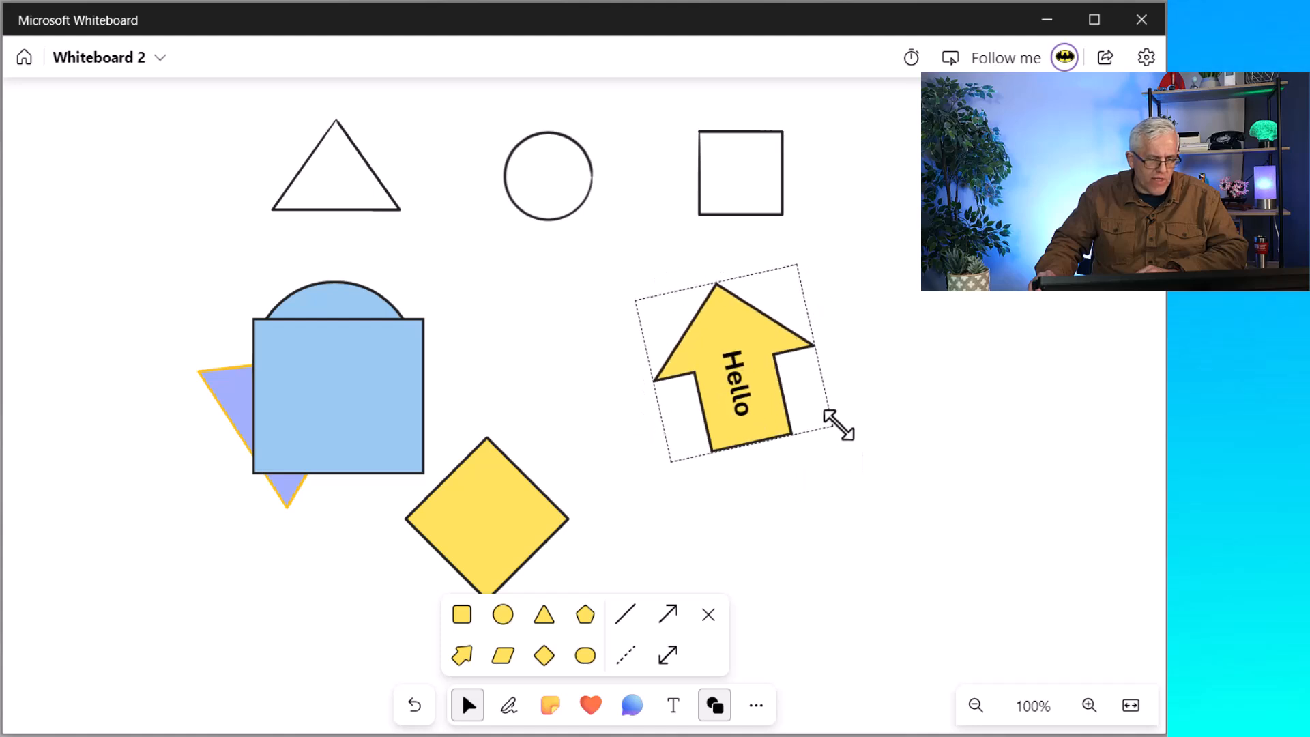
pyautogui.moveTo(872, 404); pyautogui.dragTo(919, 386)
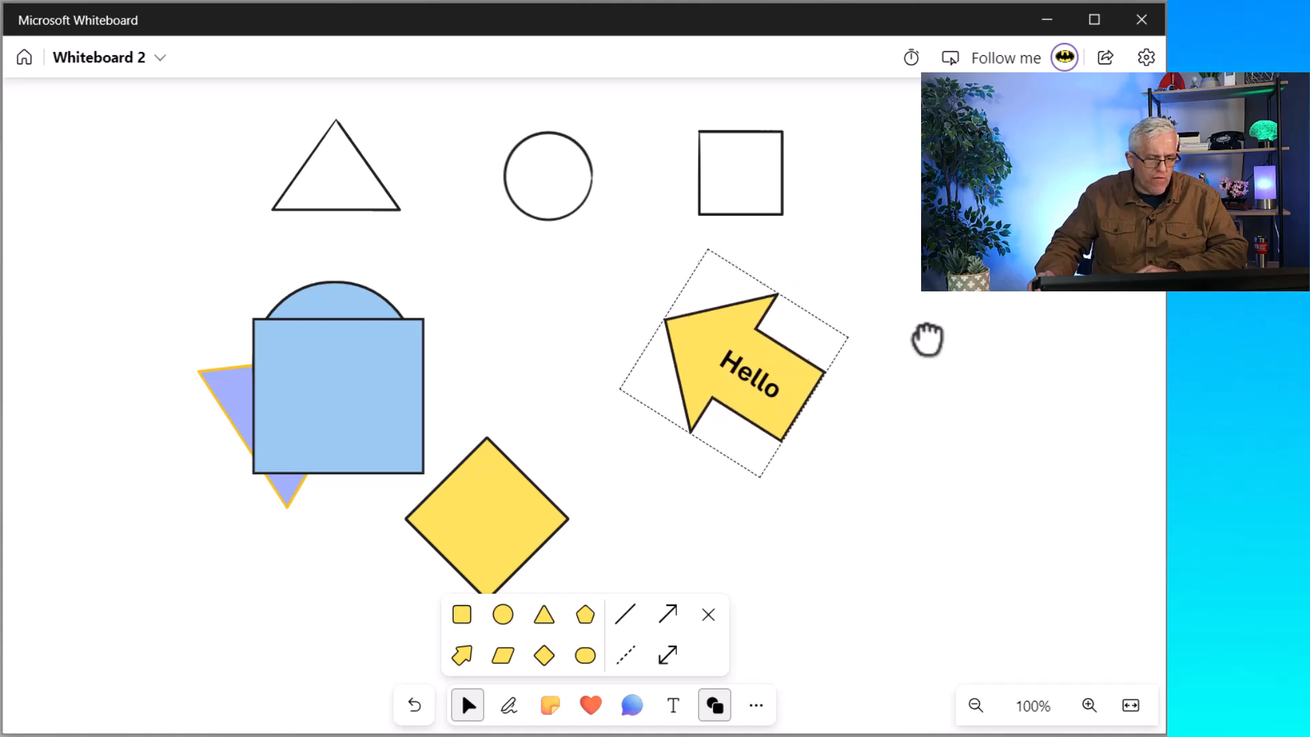
pyautogui.moveTo(732, 426); pyautogui.dragTo(832, 419)
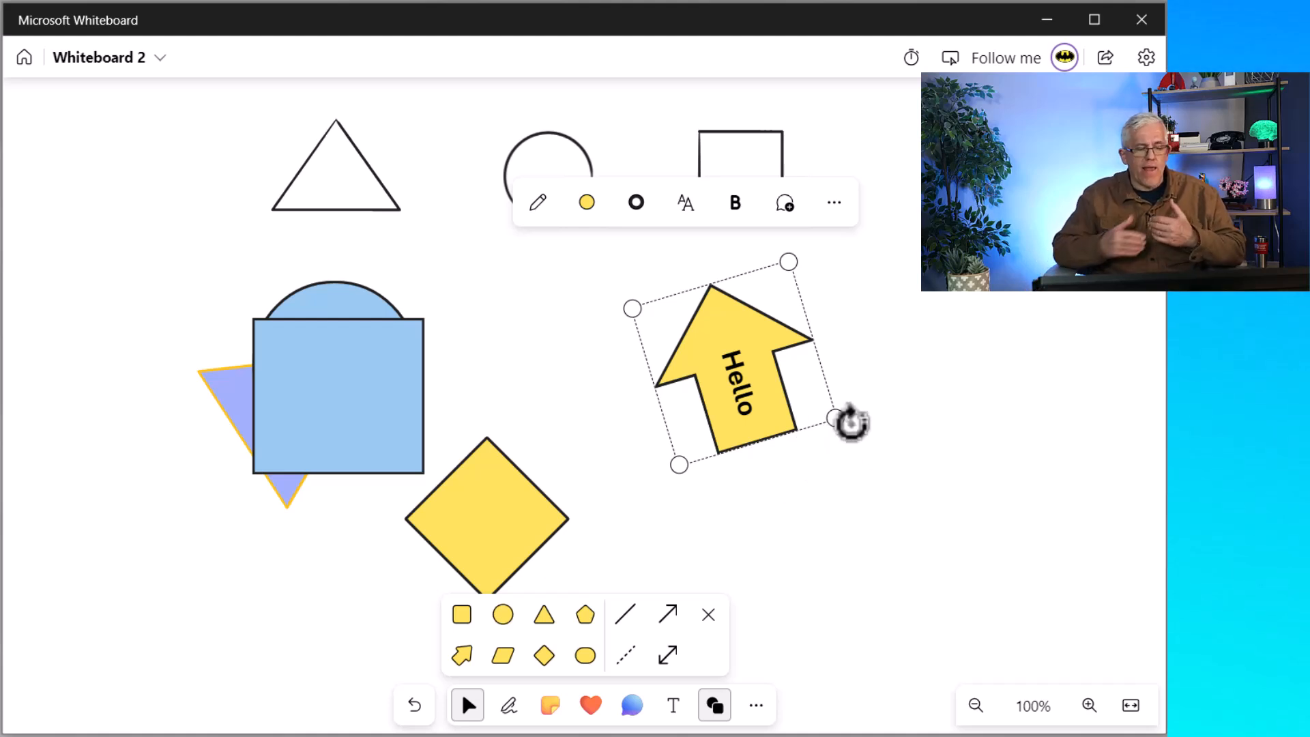
# - Stretch the Hello block arrow along its length to give it a much longer shaft
pyautogui.moveTo(675, 464); pyautogui.dragTo(670, 522)
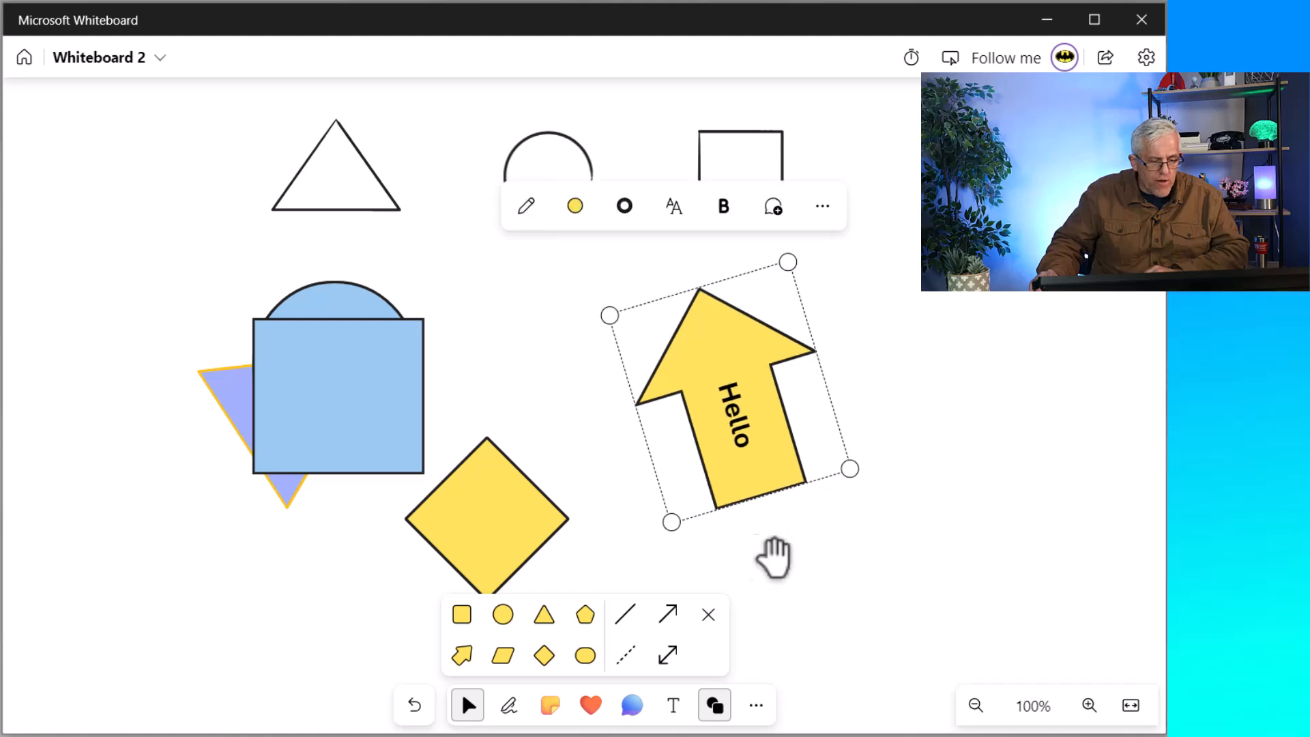
pyautogui.moveTo(765, 492); pyautogui.dragTo(862, 547)
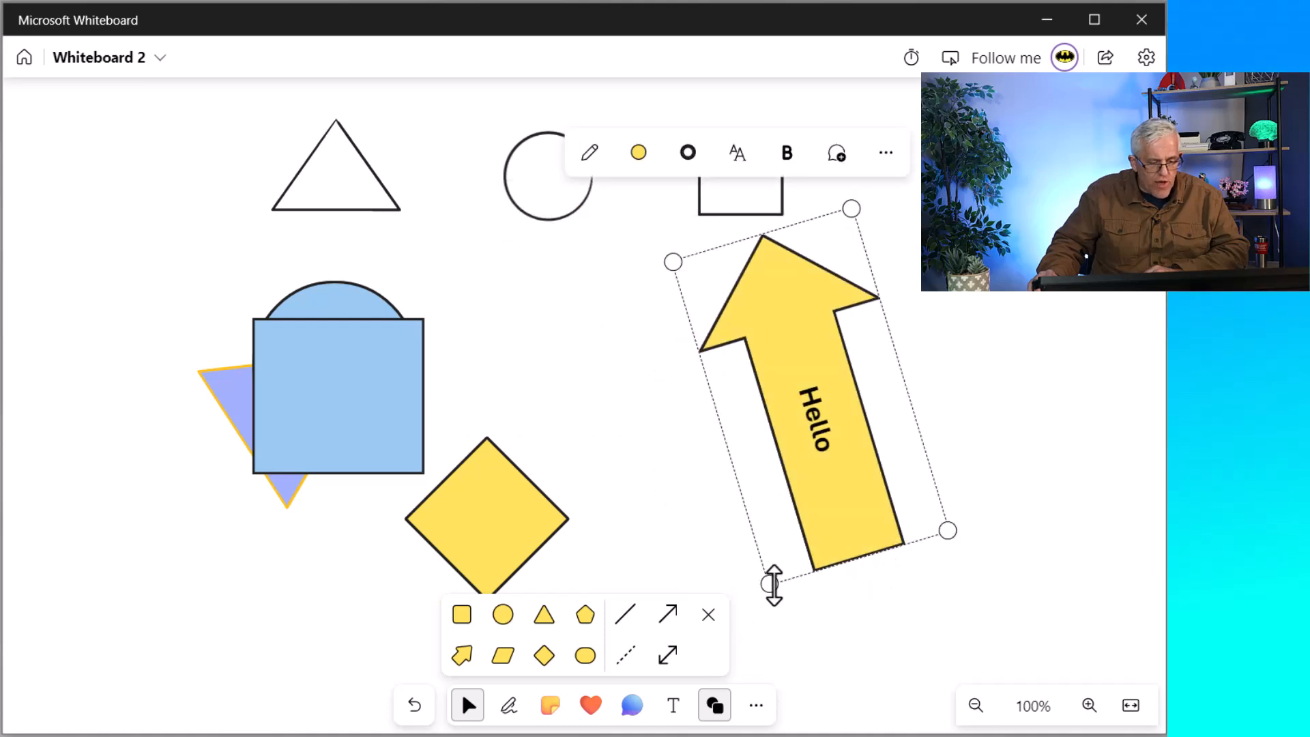
# - Rotate the Hello block arrow to point horizontally left and shift it closer to the yellow diamond
pyautogui.moveTo(760, 597); pyautogui.dragTo(955, 473)
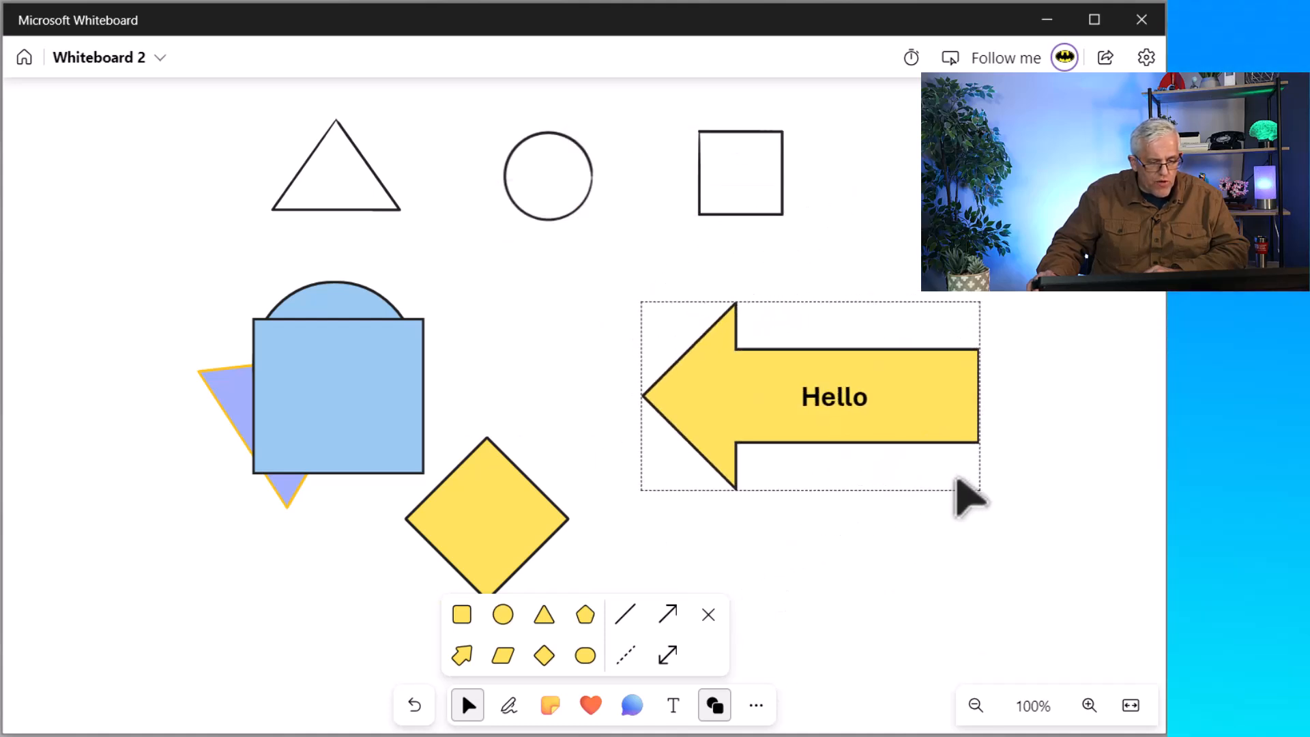
pyautogui.moveTo(871, 412); pyautogui.dragTo(782, 411)
pyautogui.click(903, 562)
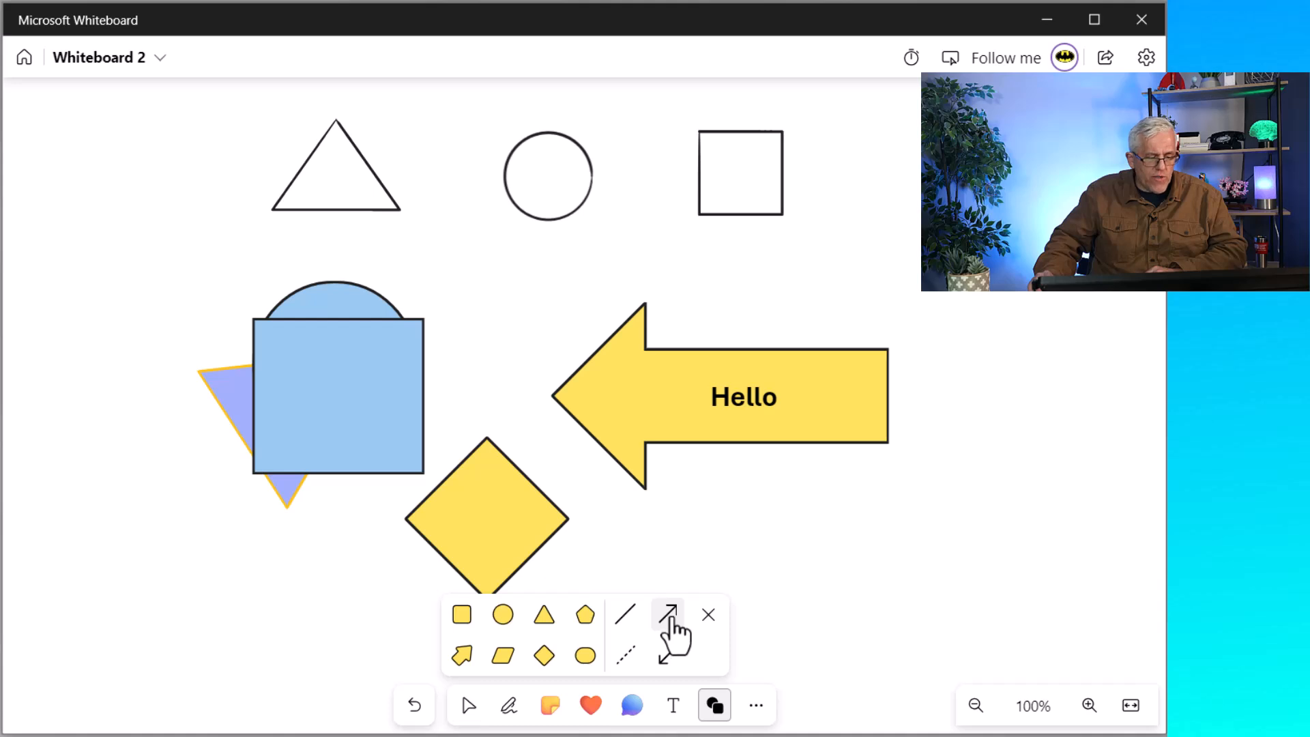
# - Draw a long, nearly horizontal single-headed arrow line pointing right beneath the Hello block arrow, then close the shape choices
pyautogui.moveTo(678, 522); pyautogui.dragTo(1085, 515)
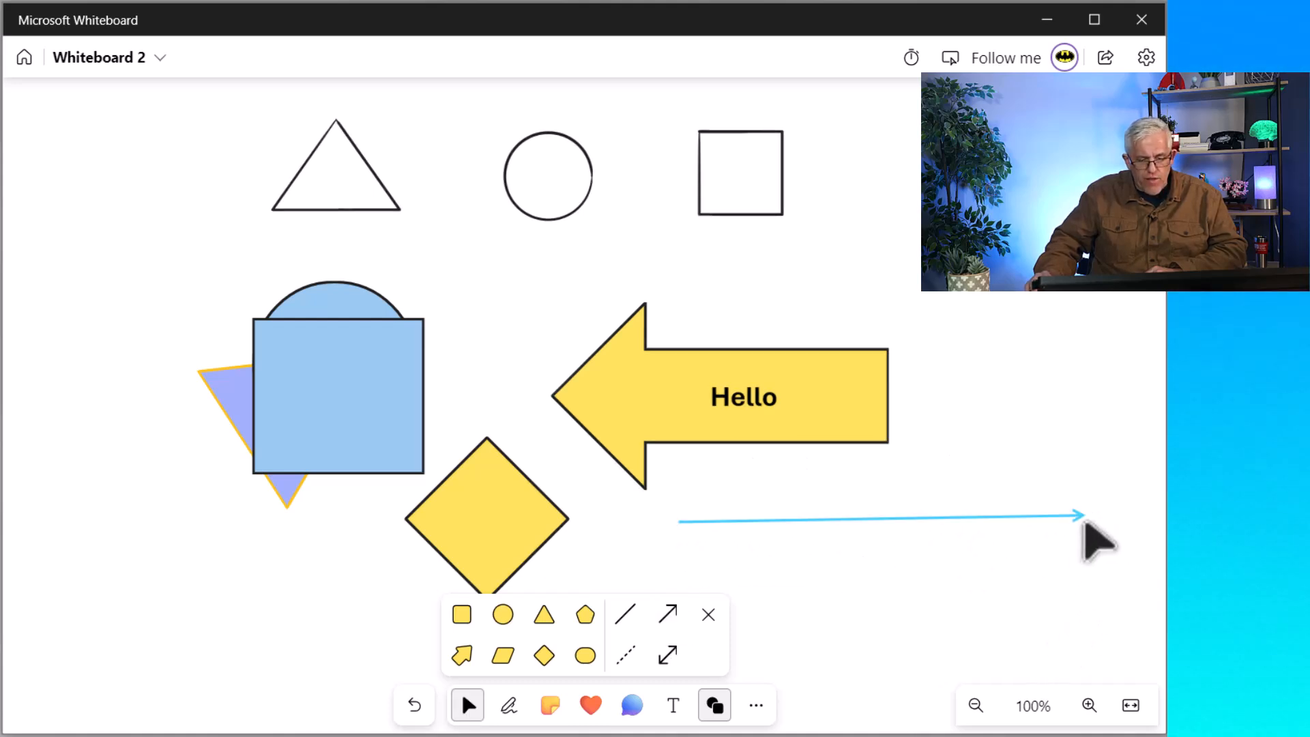
pyautogui.click(708, 616)
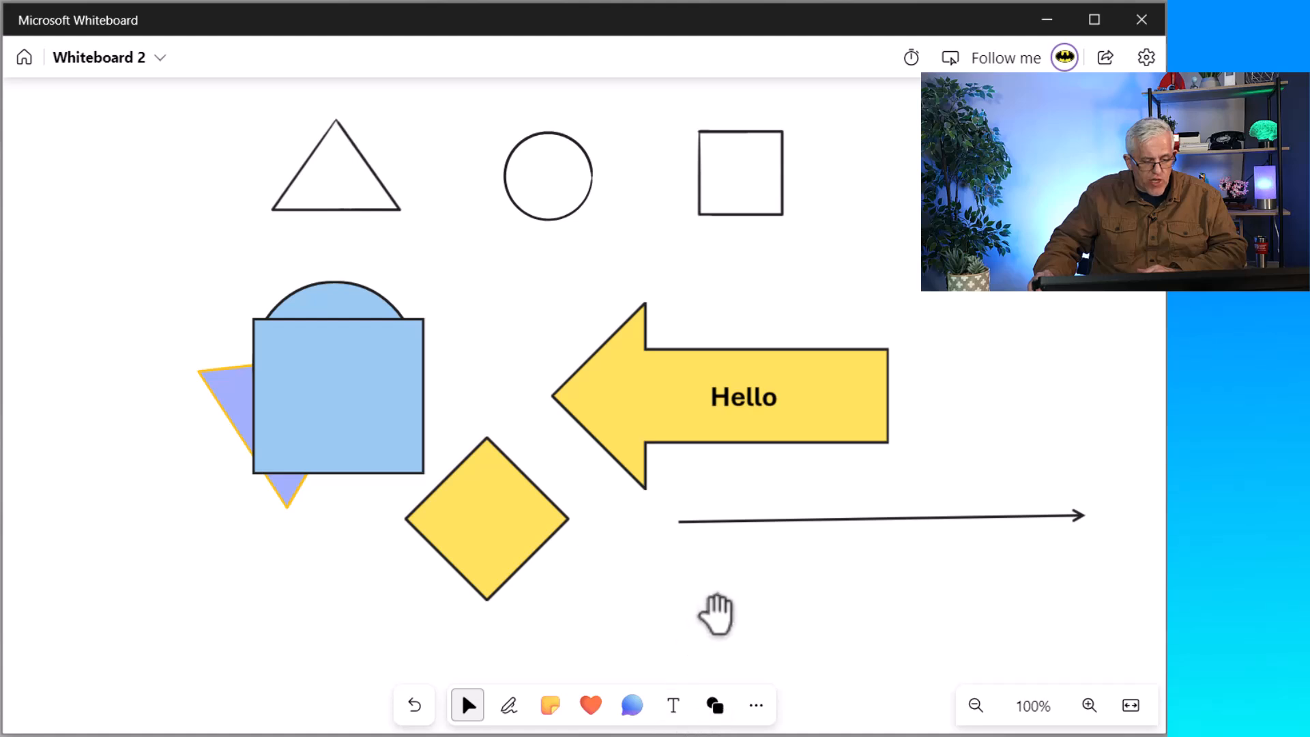
# - Copy the single-headed arrow line beneath the Hello block arrow
pyautogui.click(847, 536)
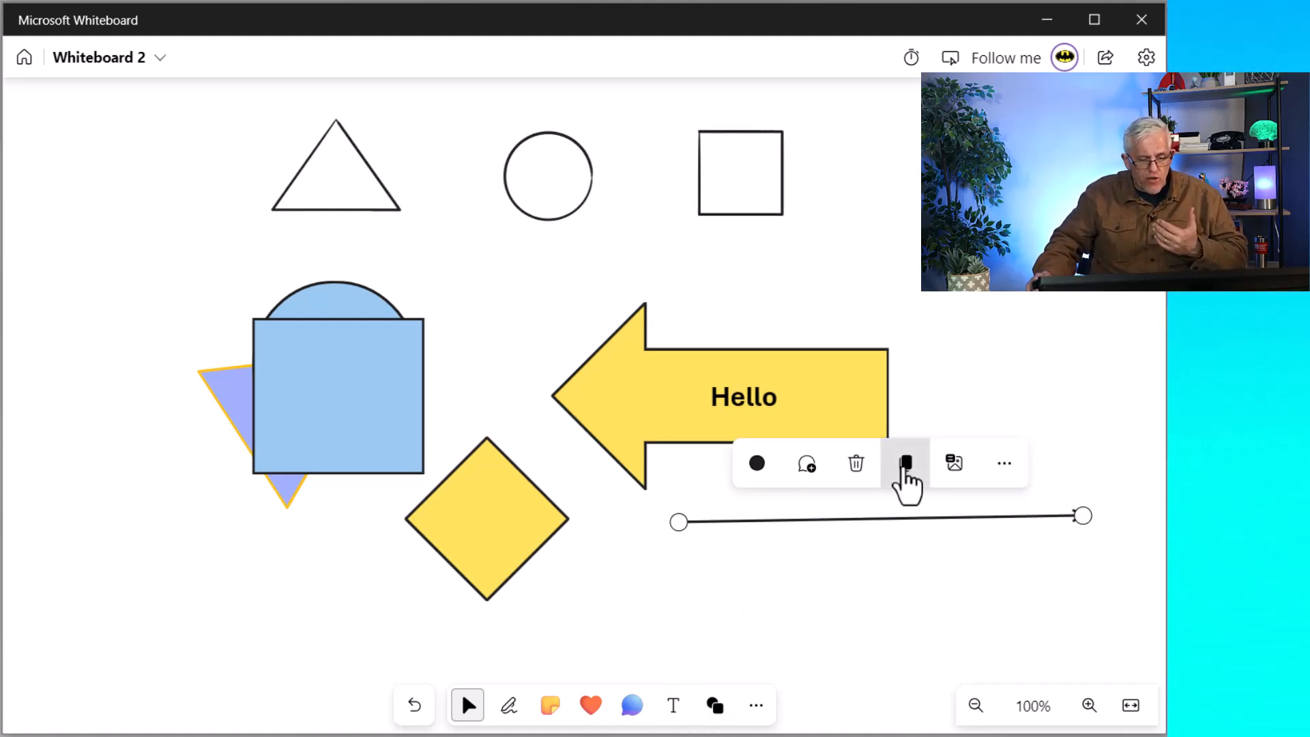
pyautogui.click(886, 596)
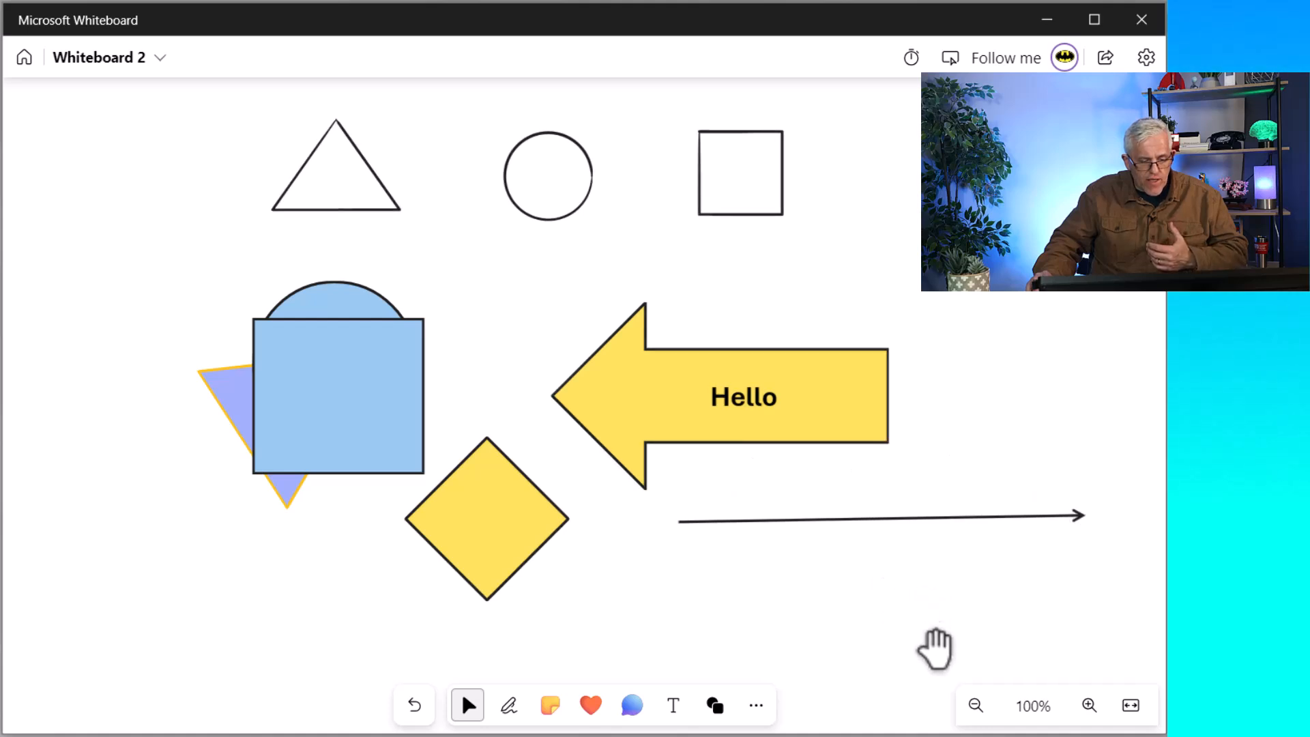
pyautogui.rightClick(865, 522)
pyautogui.click(865, 508)
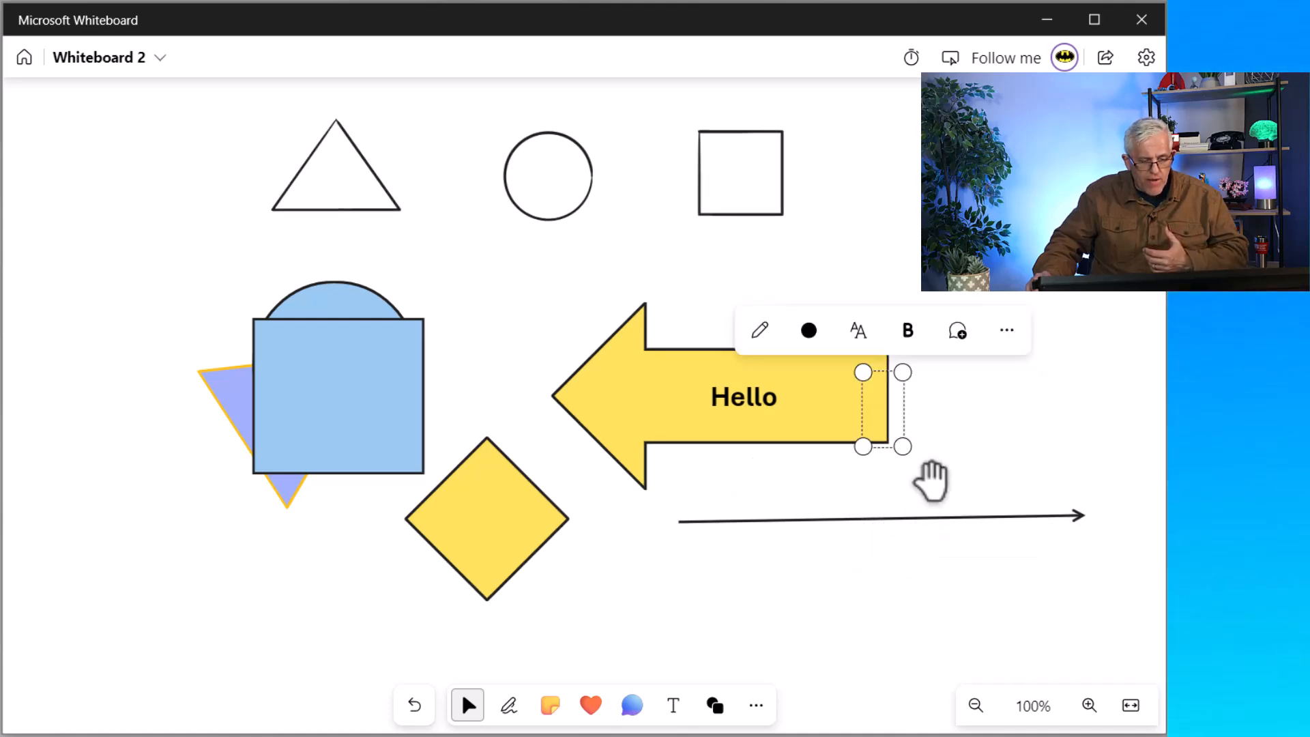
pyautogui.click(917, 520)
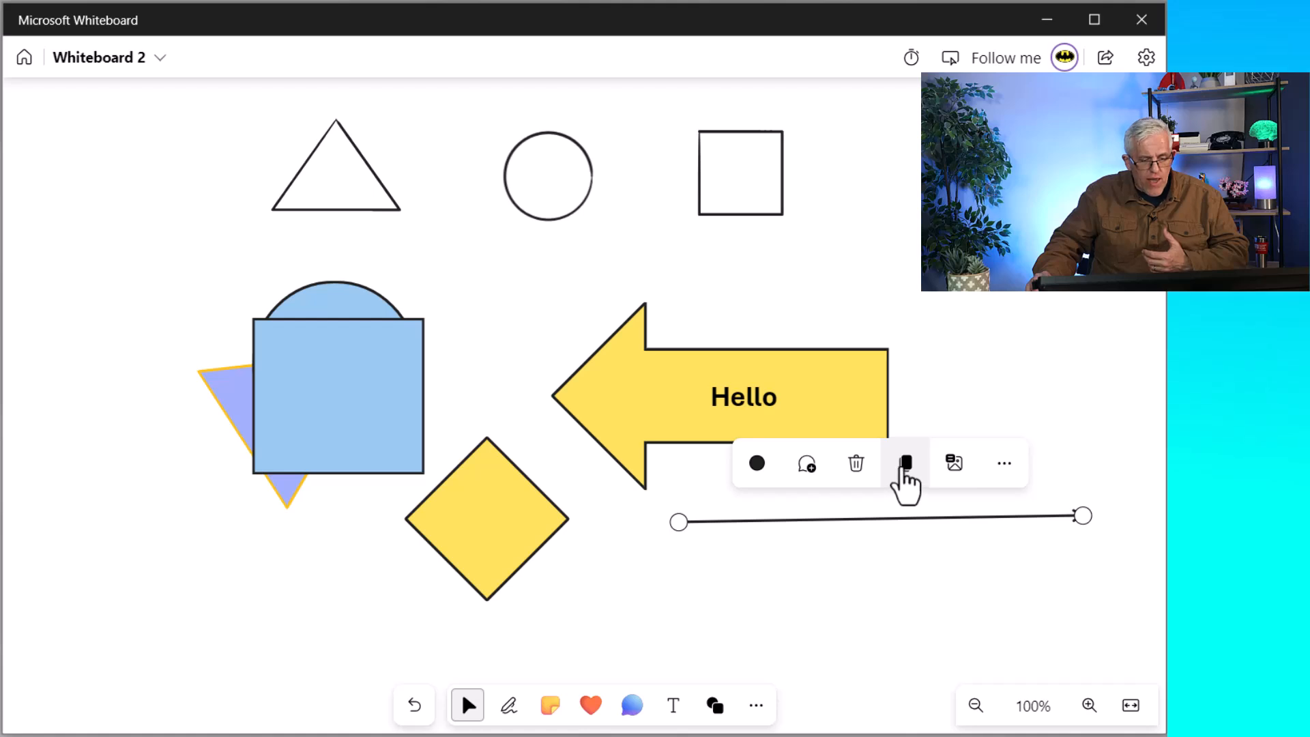
pyautogui.click(898, 593)
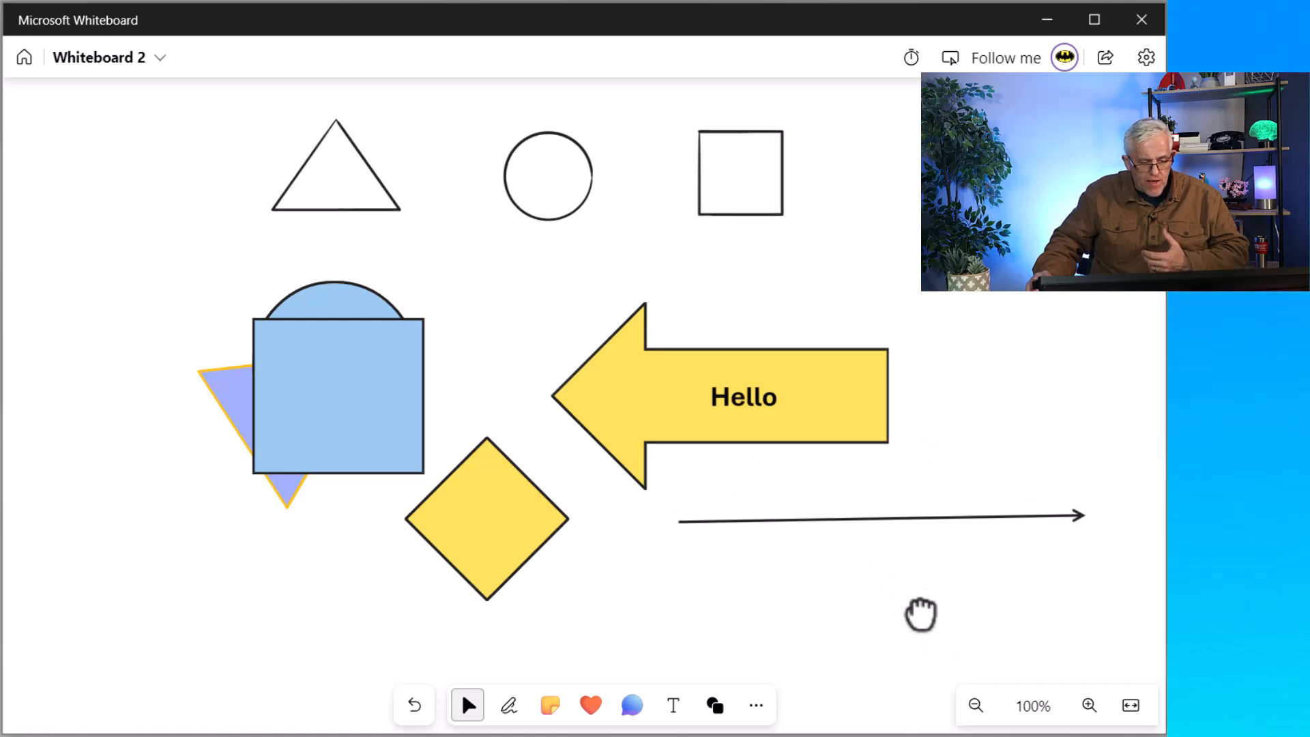
# - Paste the copied arrow line and place it just below the original, parallel and aligned with it
pyautogui.rightClick(728, 600)
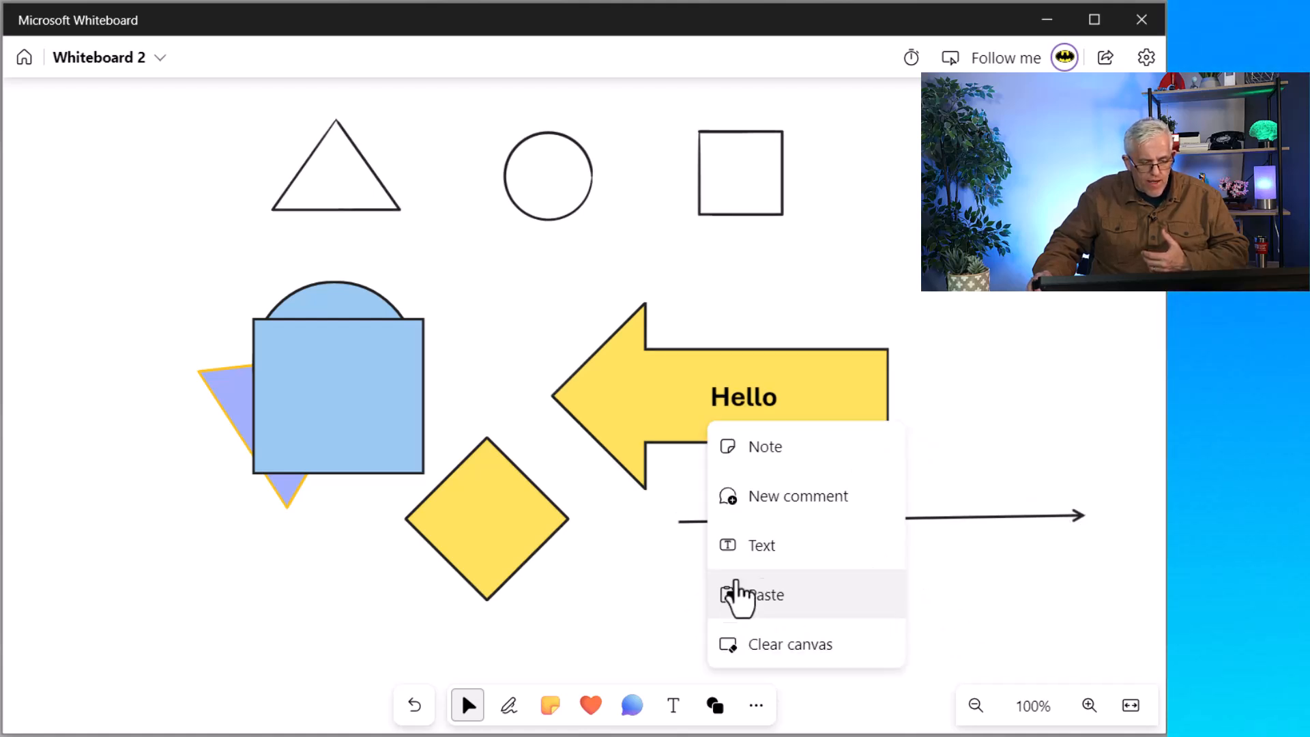
pyautogui.click(777, 601)
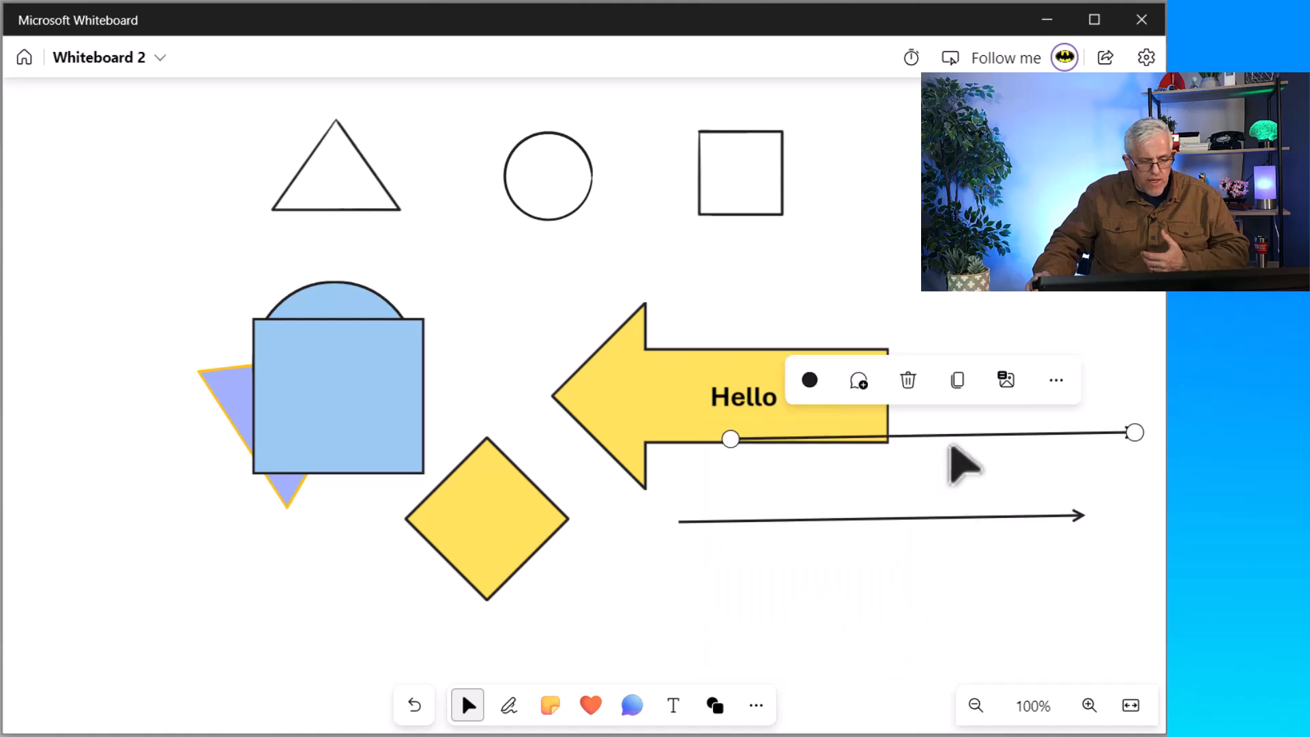
pyautogui.moveTo(951, 444); pyautogui.dragTo(896, 567)
pyautogui.click(889, 644)
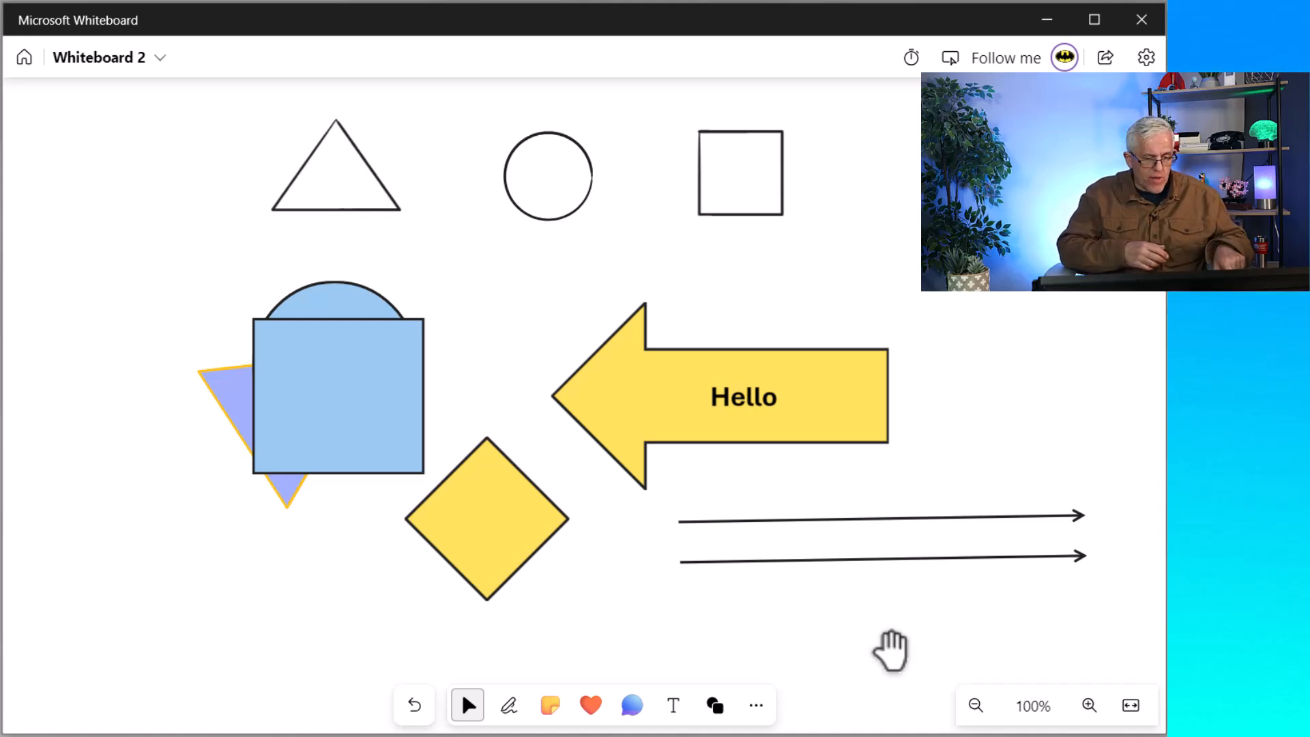
# - Circle the Hello label freehand with the black pen and draw loose strokes to the right of the block arrow
pyautogui.click(509, 705)
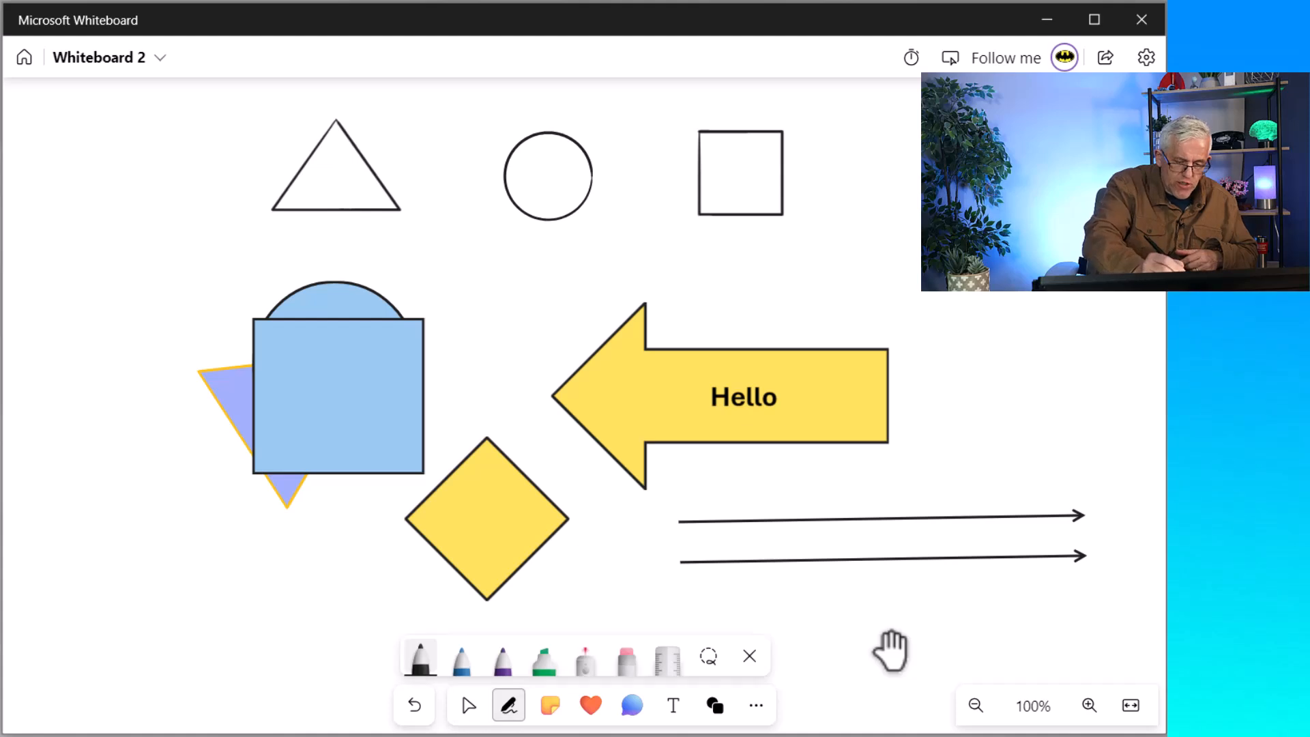
pyautogui.moveTo(715, 468); pyautogui.dragTo(696, 372)
pyautogui.moveTo(892, 148); pyautogui.dragTo(1021, 450)
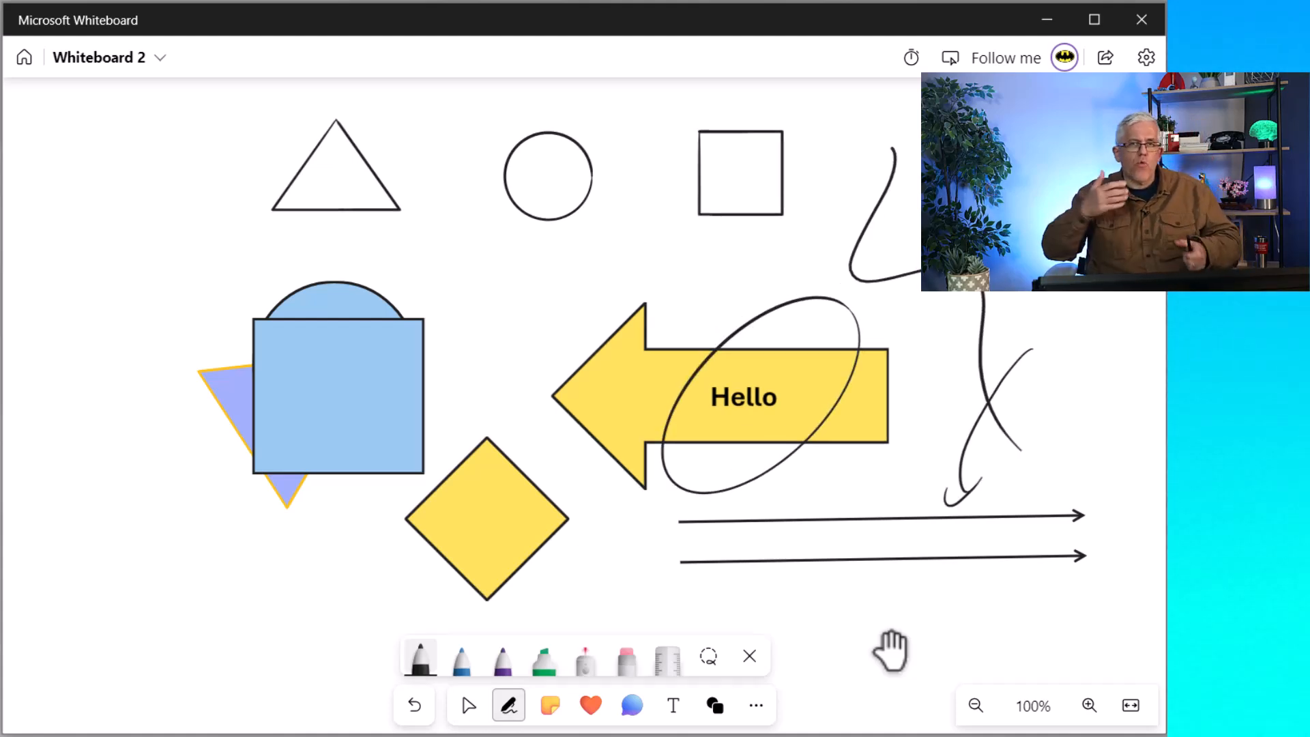